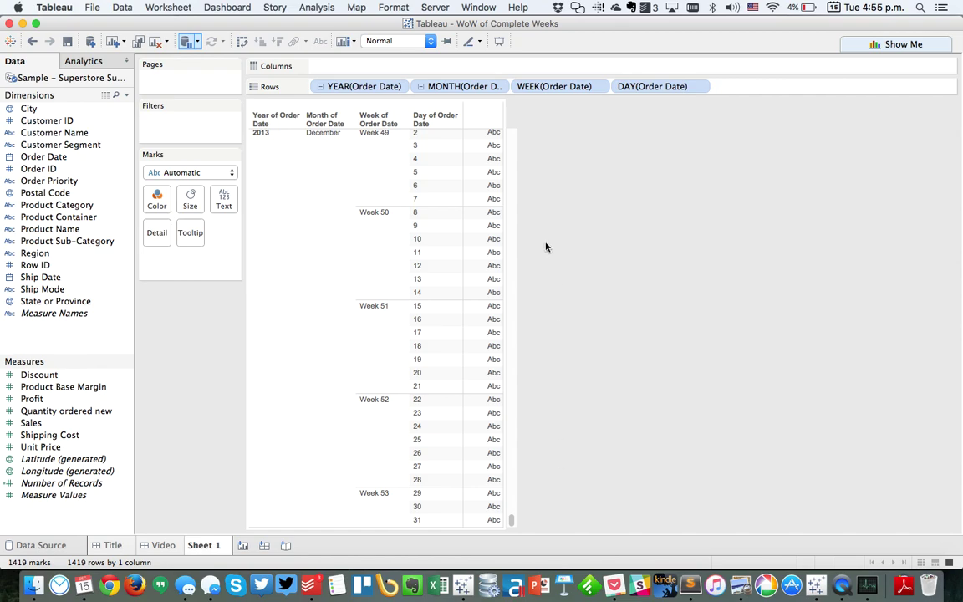
Step: Remove the MONTH and DAY levels from Rows and show SUM(Sales) for each year and week
drag(464, 86, 623, 198)
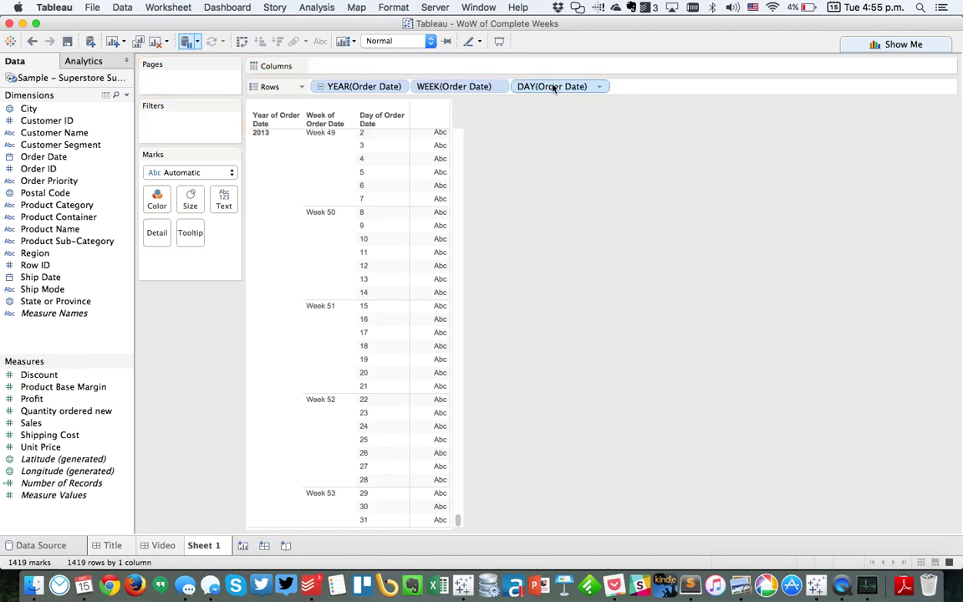
drag(552, 89, 545, 202)
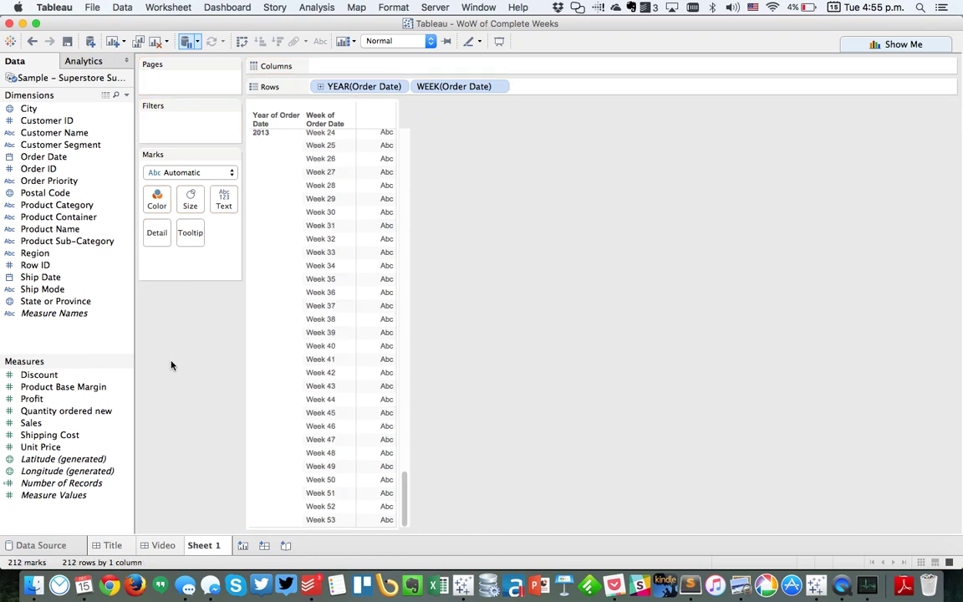
drag(32, 423, 368, 349)
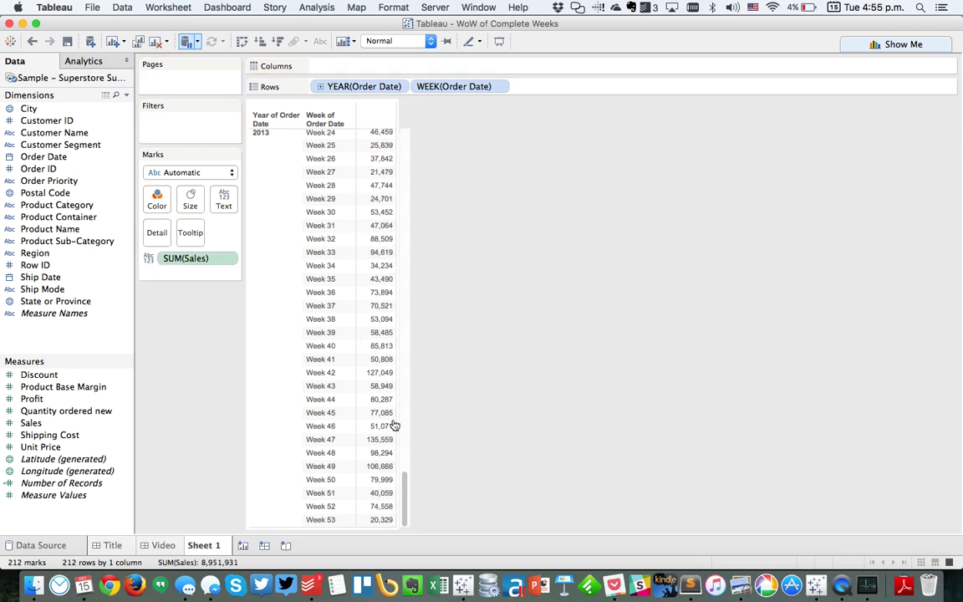
mouse_move(404, 485)
mouse_down()
mouse_move(440, 204)
mouse_move(426, 108)
mouse_move(409, 497)
mouse_up()
Step: Start a calculated field 'Completed Week Sales' with IF WINDOW_MAX(MAX(DATEPART('weekday',[Order Date])))
click(126, 94)
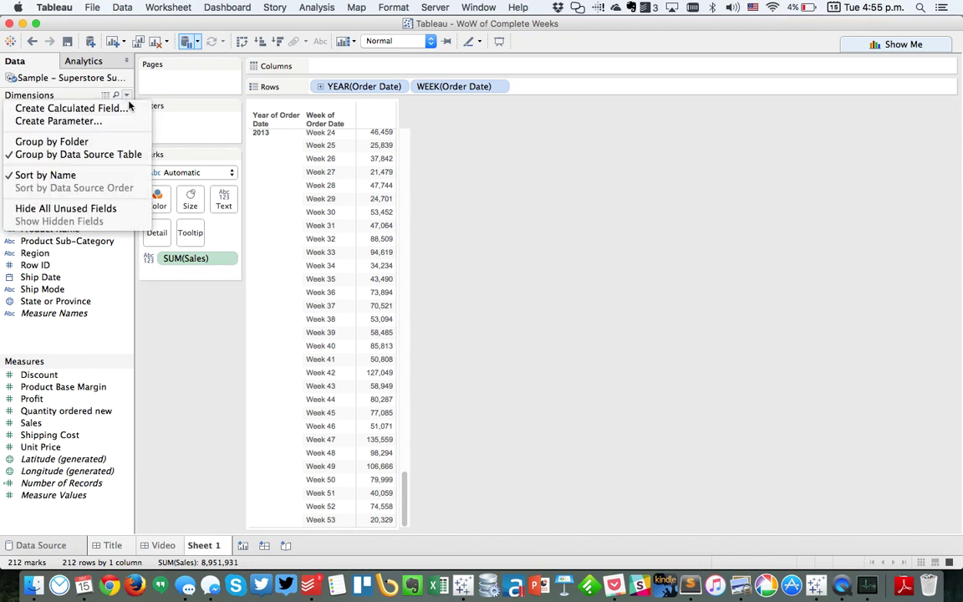
click(126, 110)
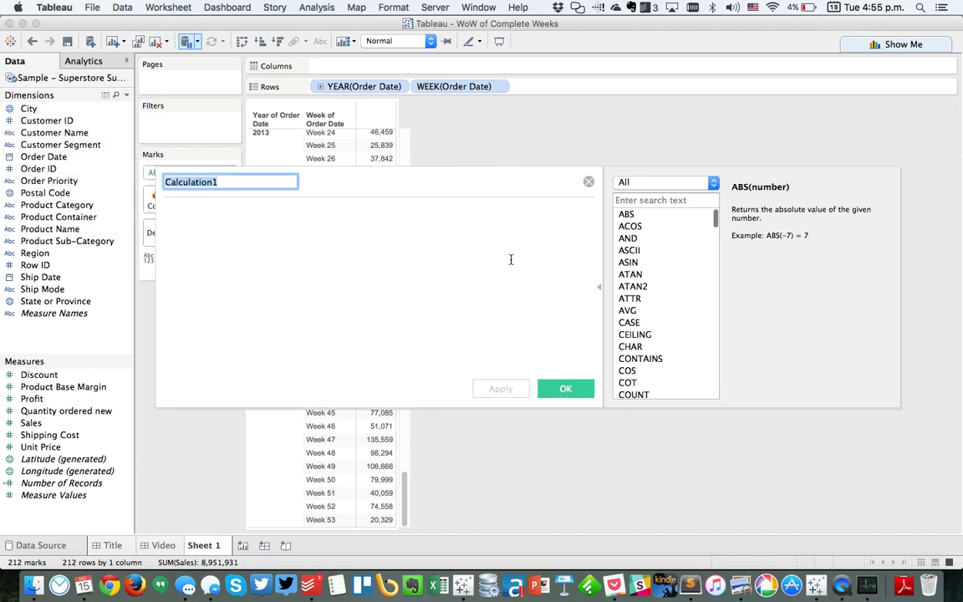
text(Completed )
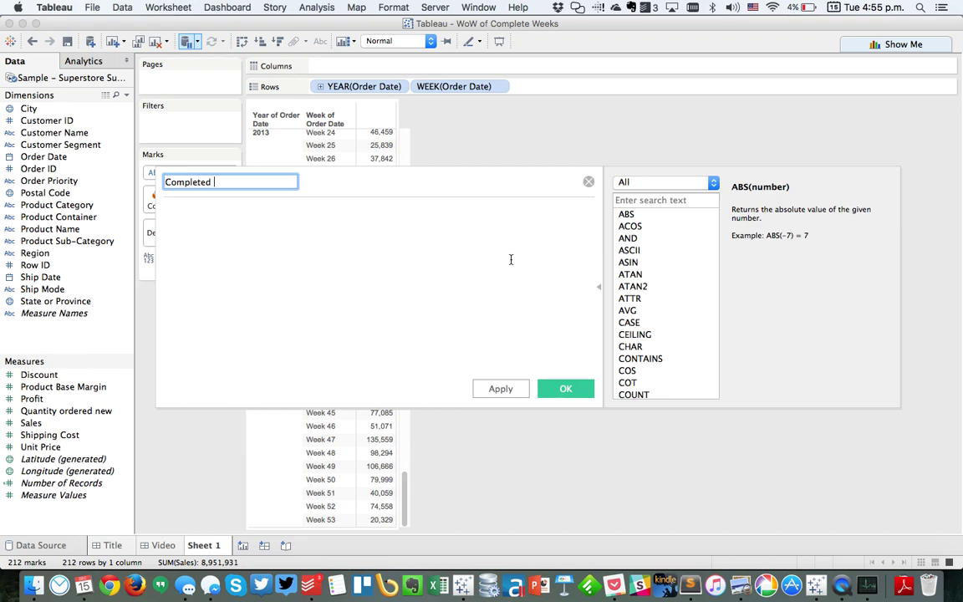
text(Week Sales)
key(Tab)
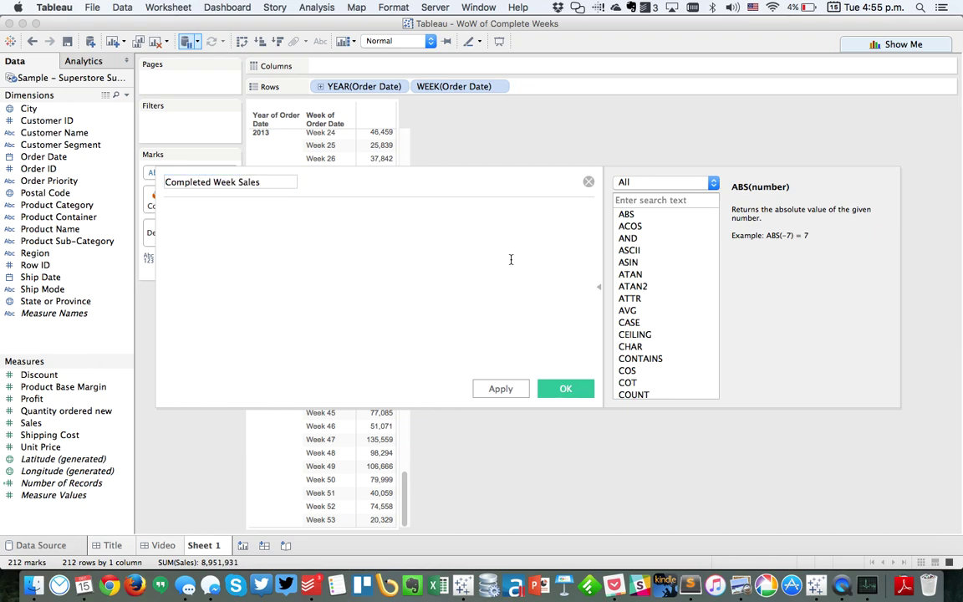
text(IF WIn)
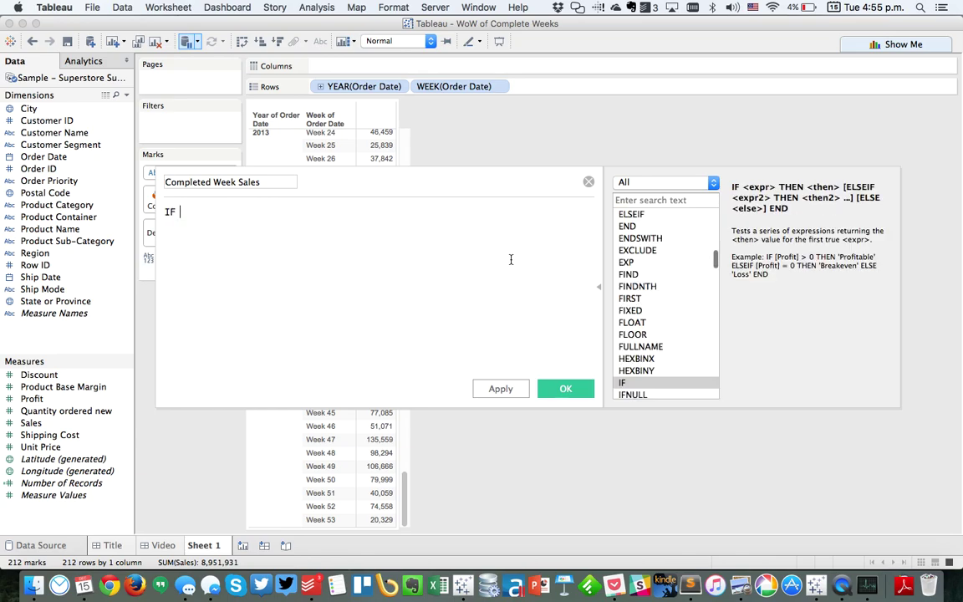
key(Down)
key(Down)
key(Return)
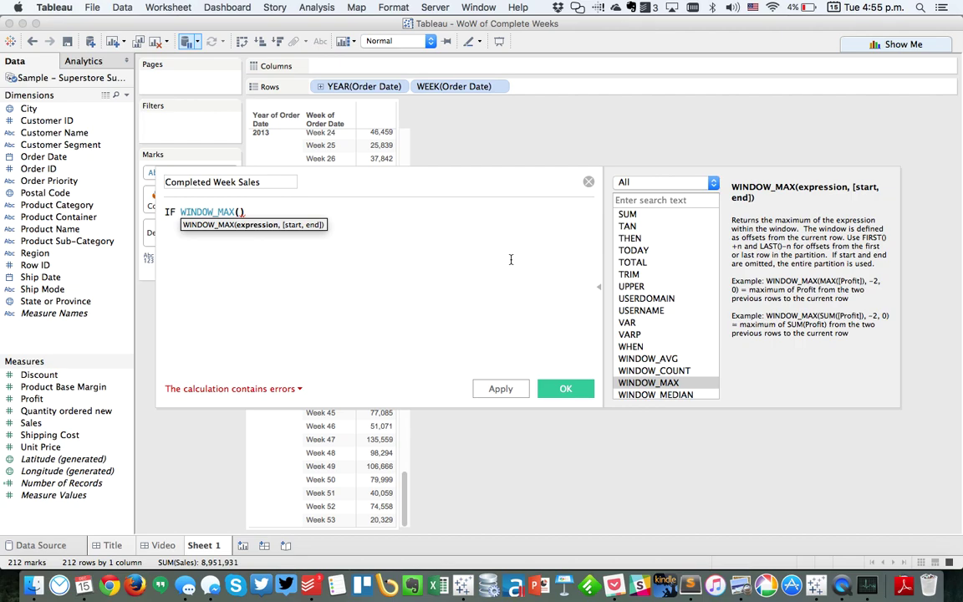
text(ma)
key(Return)
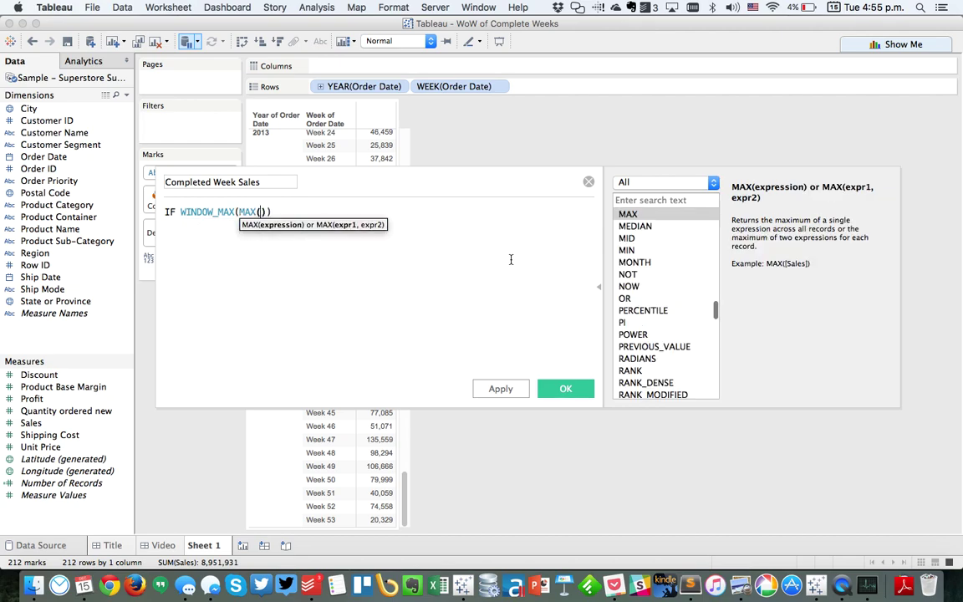
text(date)
key(Down)
key(Down)
key(Down)
key(Down)
key(Down)
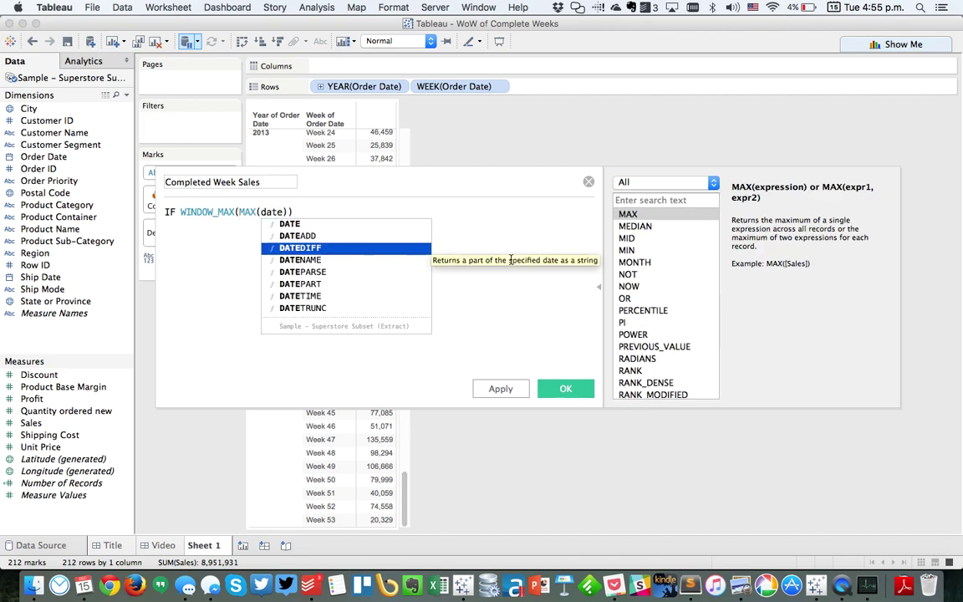
key(Return)
text(')
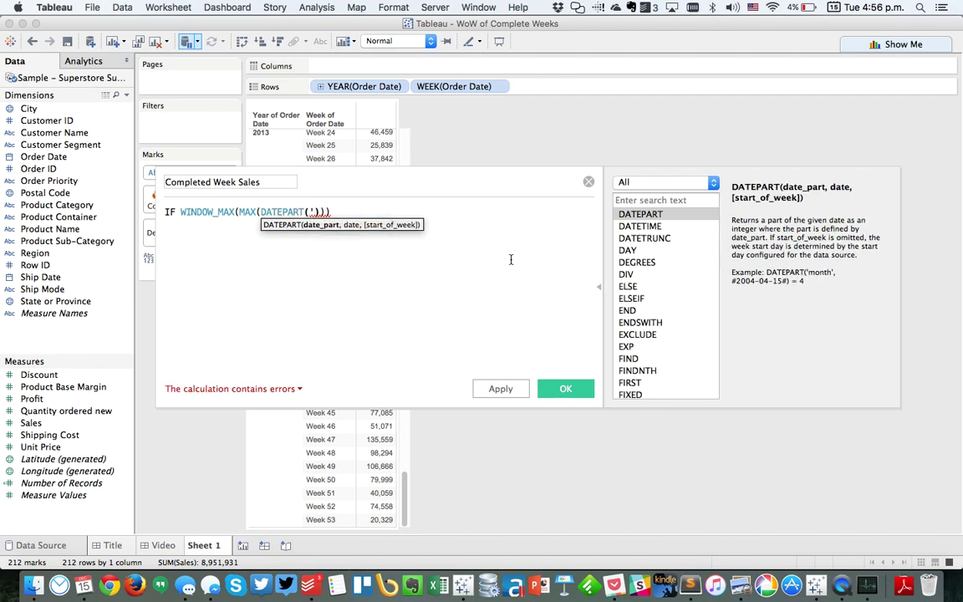
text(weekday)
text(')
text(,[Or)
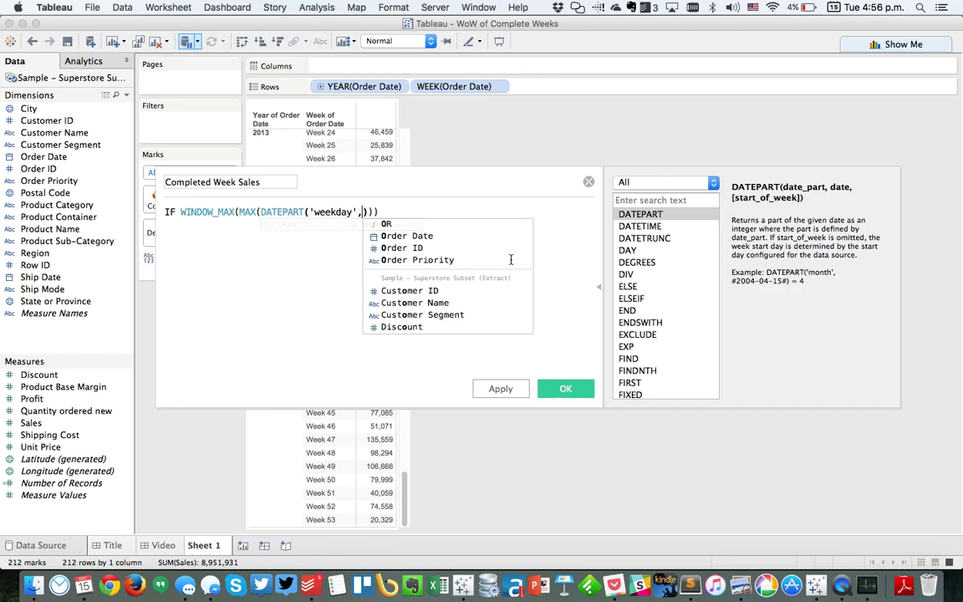
key(Return)
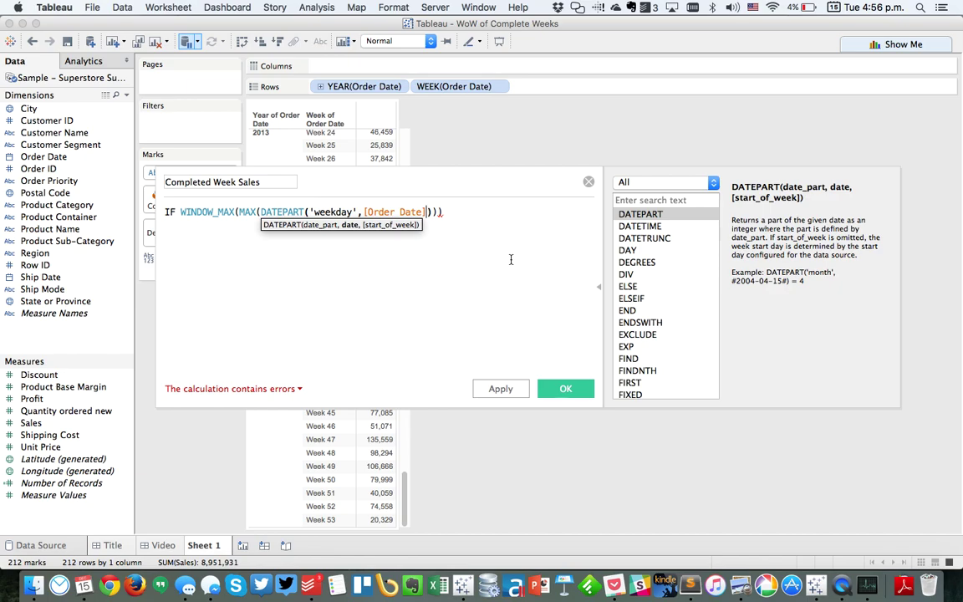
key(Left)
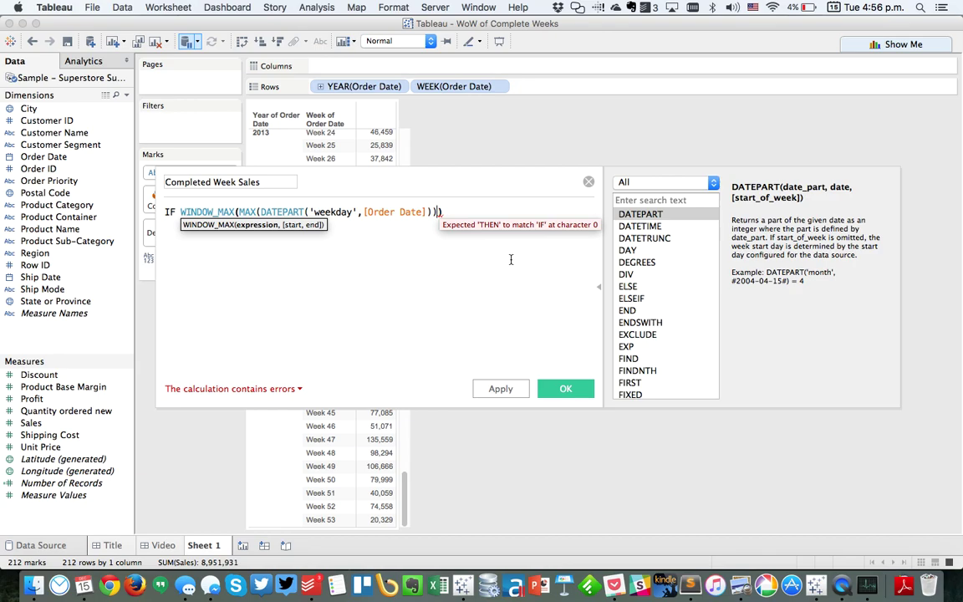
key(Left)
key(Left)
key(Right)
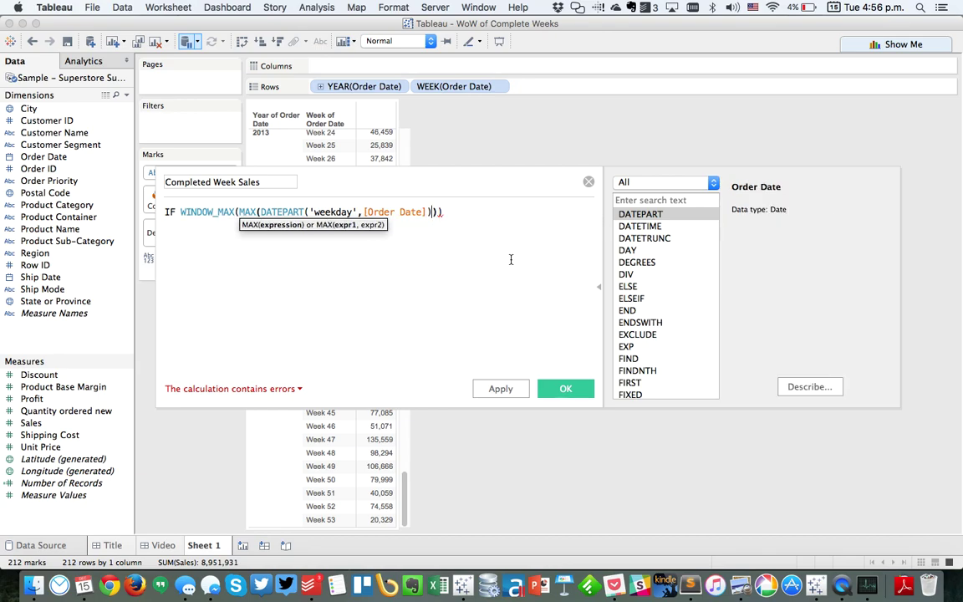
text(=7)
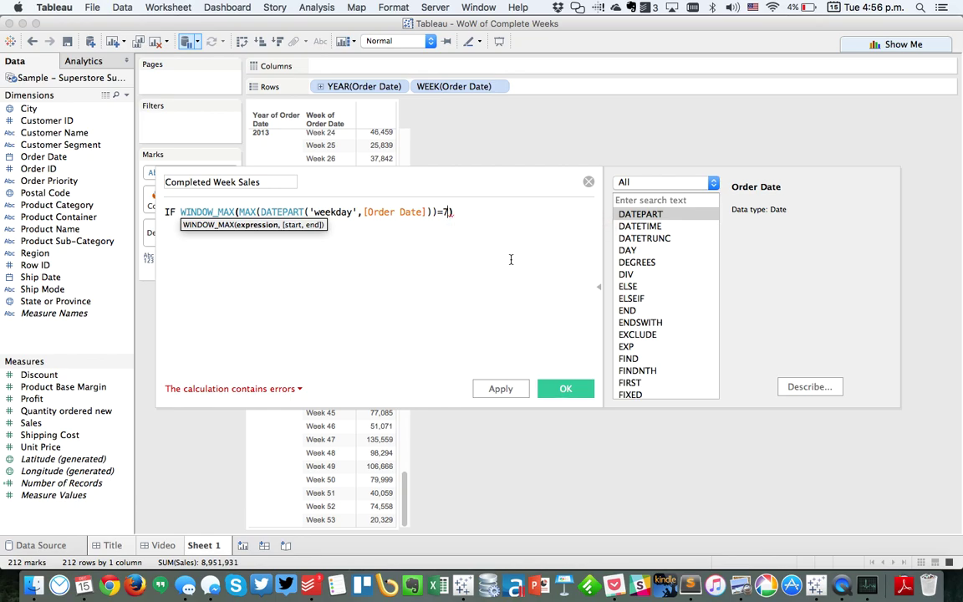
key(BackSpace)
key(BackSpace)
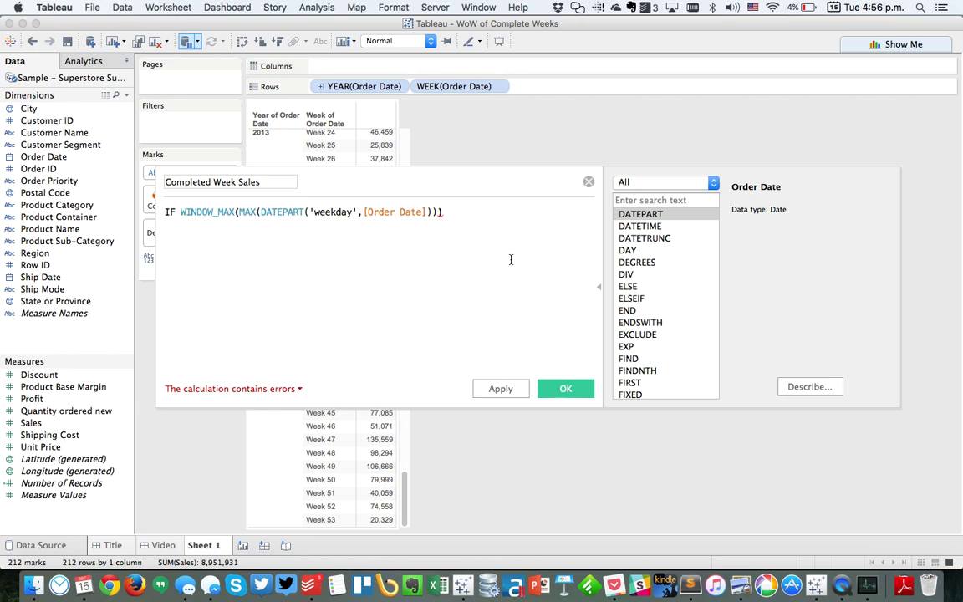
Step: Complete the formula with =7 THEN RUNNING_SUM(SUM([Sales])) END and save it
text(=7 T)
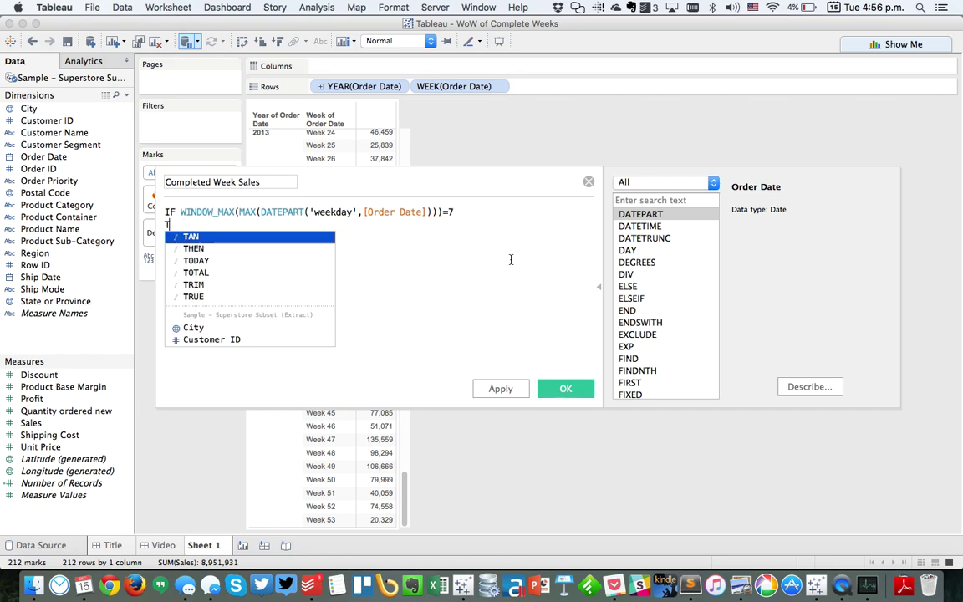
text(HEN runnin)
key(Down)
key(Down)
key(Down)
key(Down)
key(Return)
text(su)
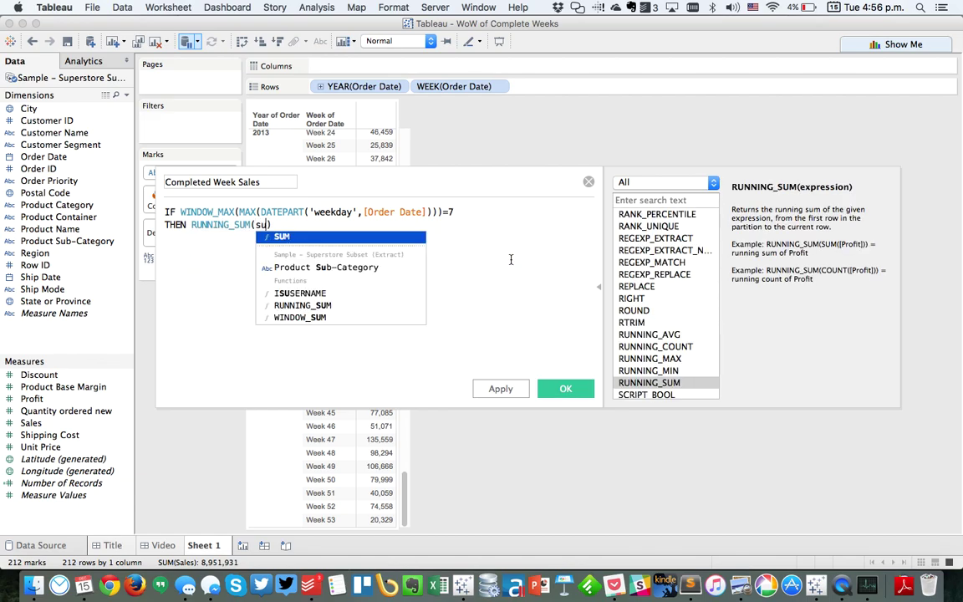
key(Return)
text(sa)
key(Return)
text()))
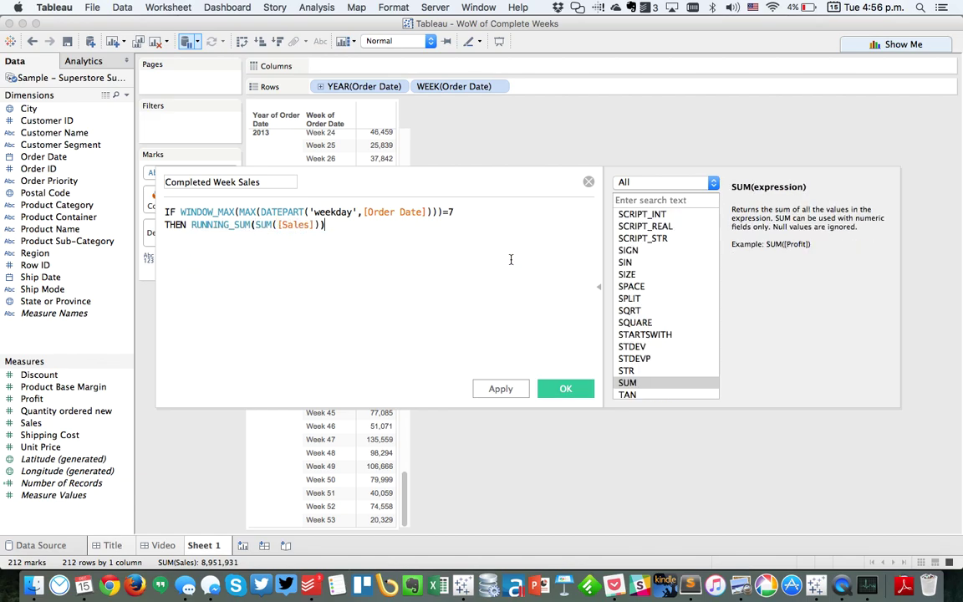
key(Return)
text(END)
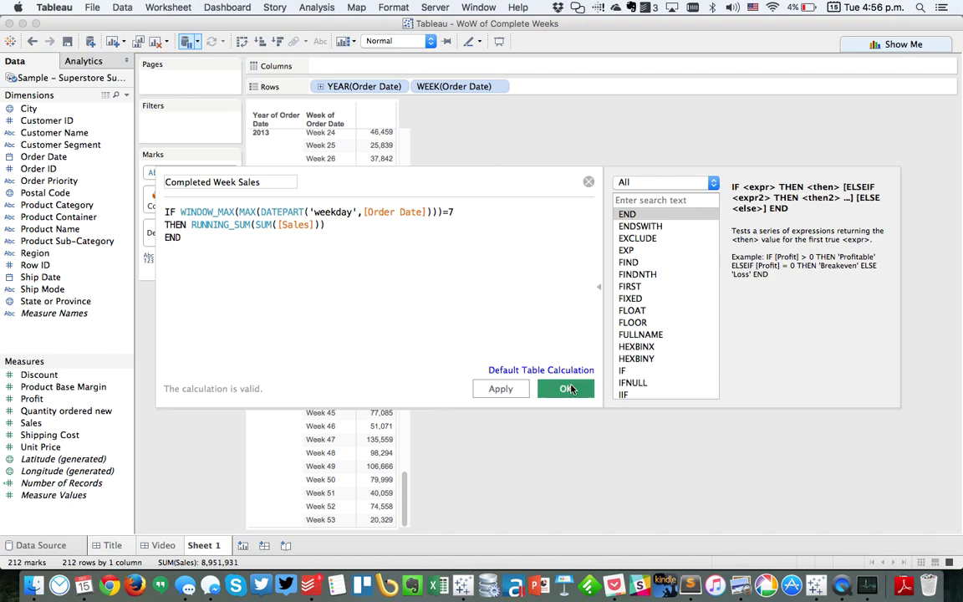
click(565, 388)
Step: Place Completed Week Sales after SUM(Sales) in the table and compute it using Cell
drag(103, 373, 376, 349)
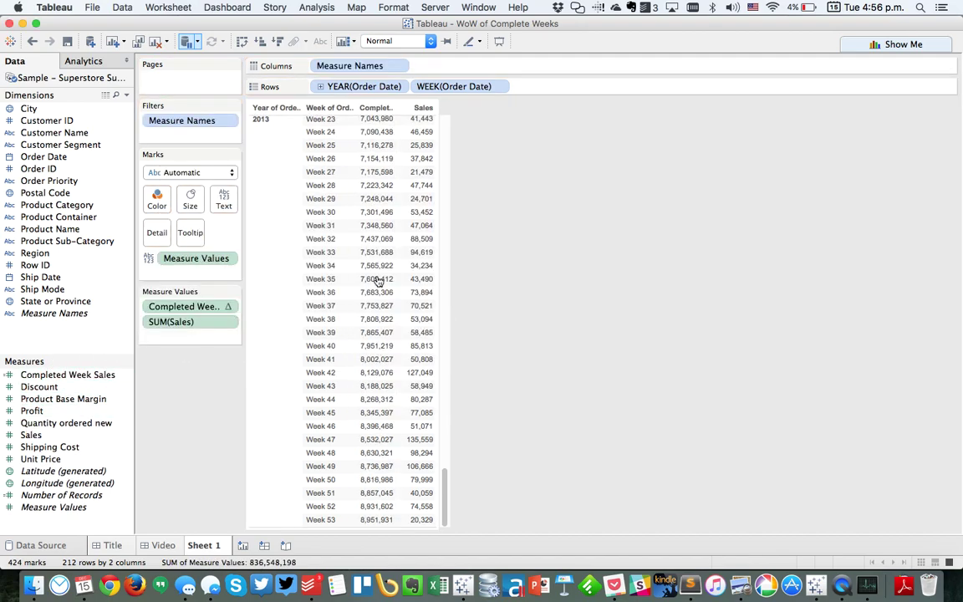
drag(186, 306, 192, 333)
click(230, 321)
mouse_move(217, 453)
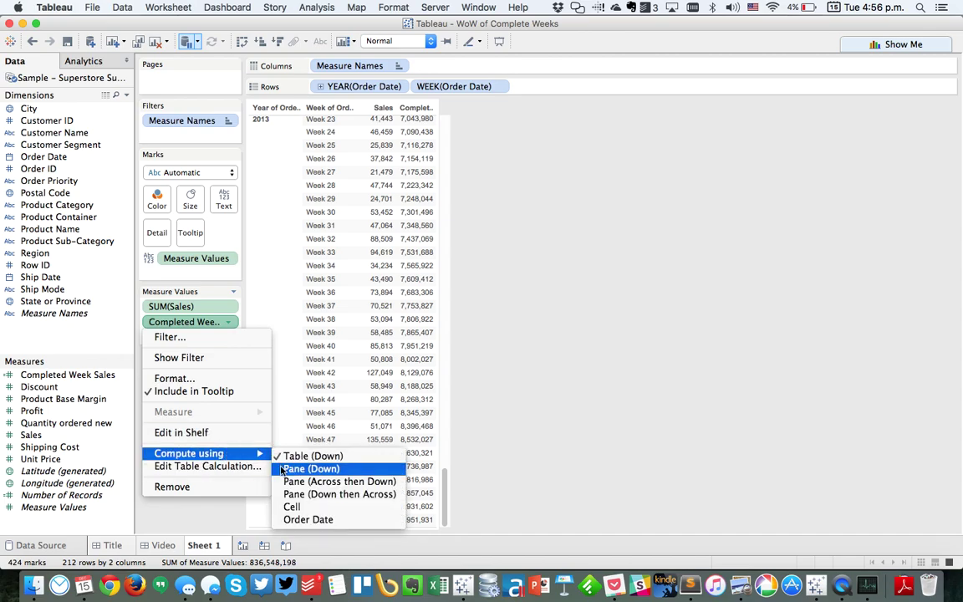
click(288, 505)
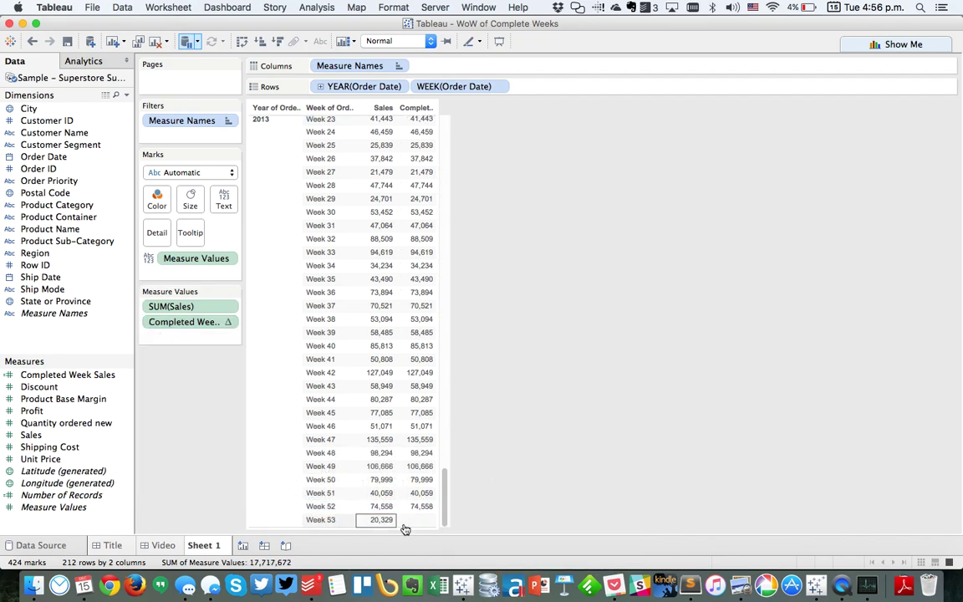
mouse_move(417, 527)
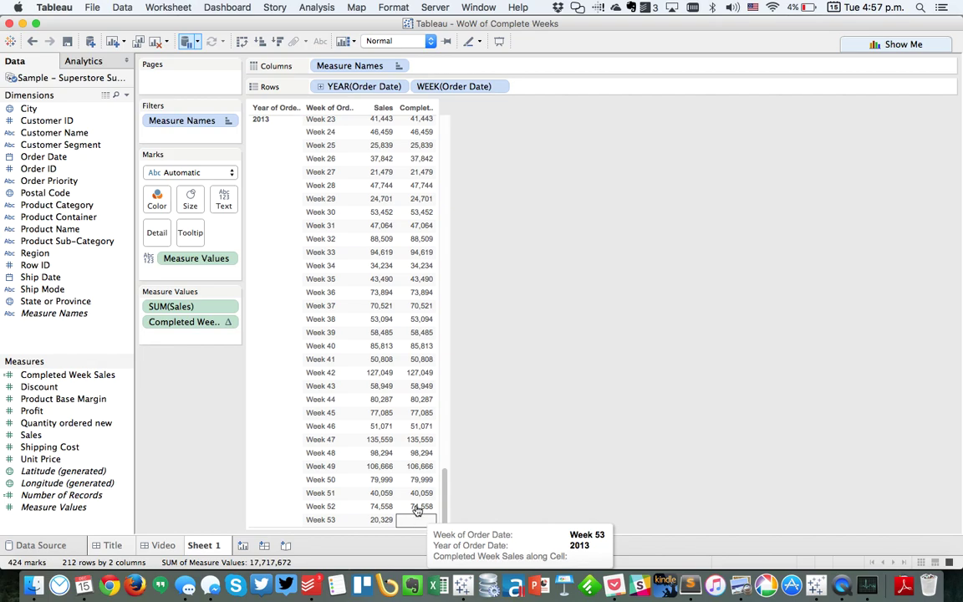
drag(444, 474, 444, 522)
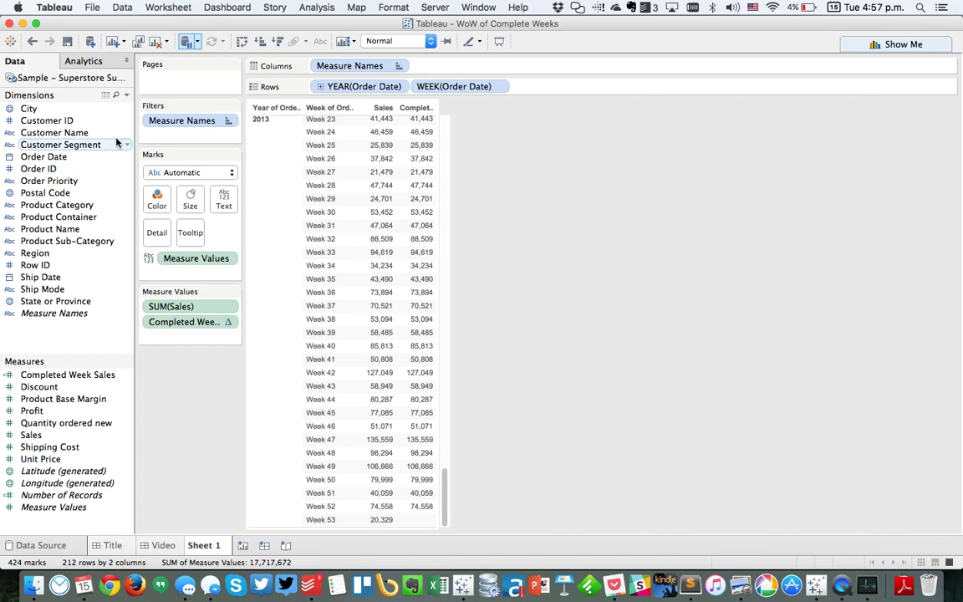
Step: Start a new calculated field named 'Previous Week Sales'
click(125, 94)
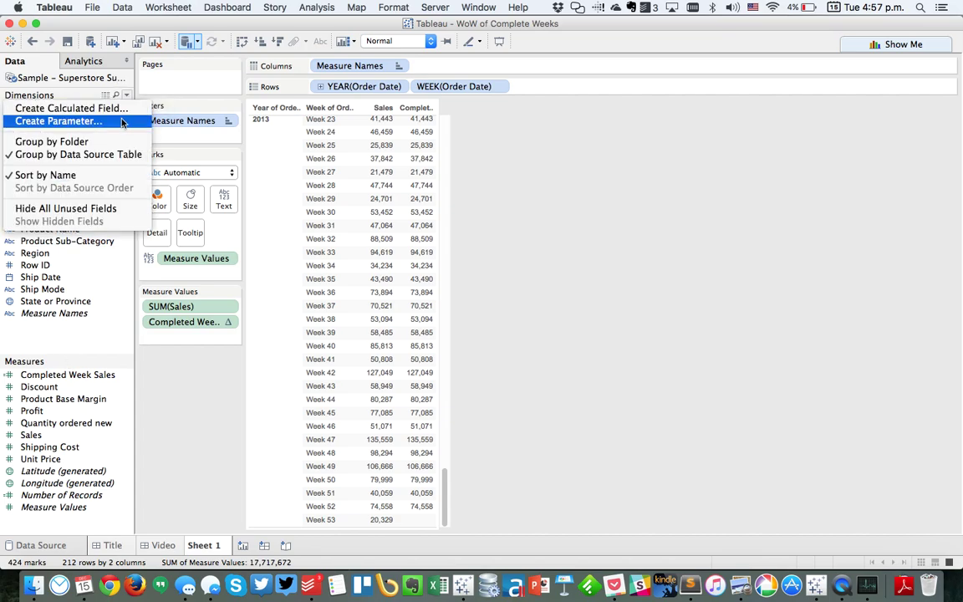
click(122, 115)
text(Perce)
key(BackSpace)
key(BackSpace)
key(BackSpace)
key(BackSpace)
text(reviousWe)
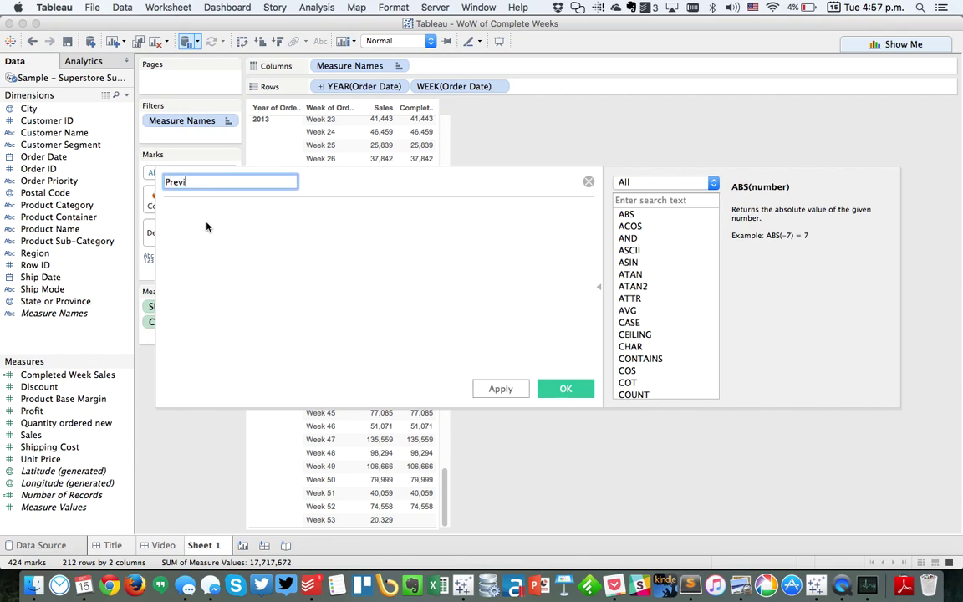
key(BackSpace)
key(BackSpace)
text(Week Sales)
key(Tab)
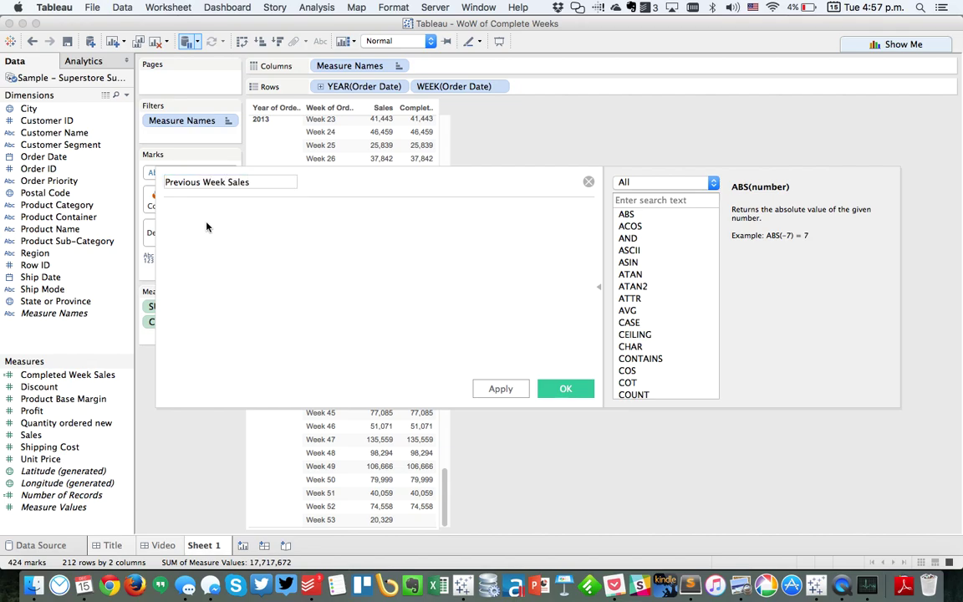
Step: Enter the formula LOOKUP([Completed Week Sales],-1) and save the field
text(look)
key(Return)
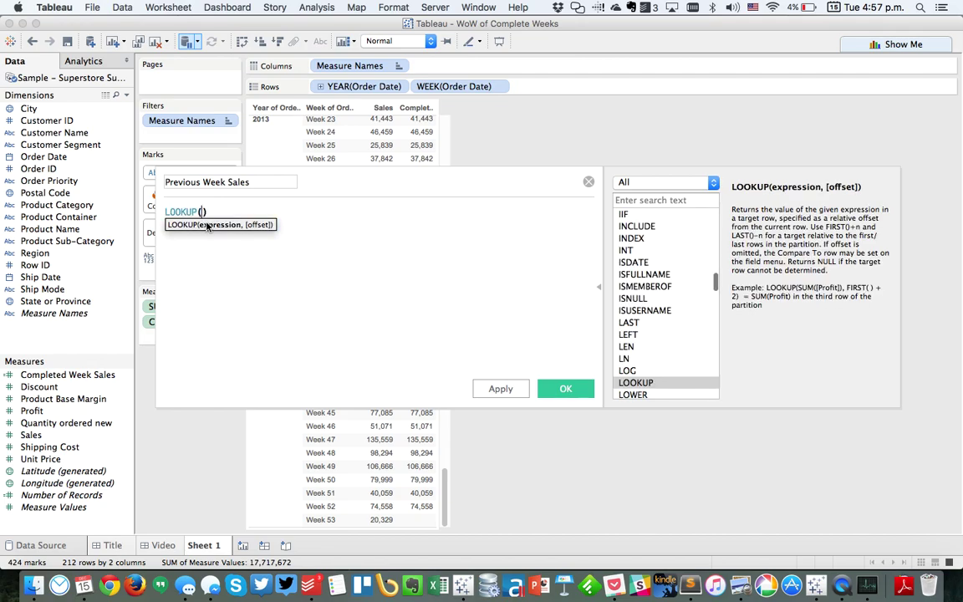
text([com)
key(Return)
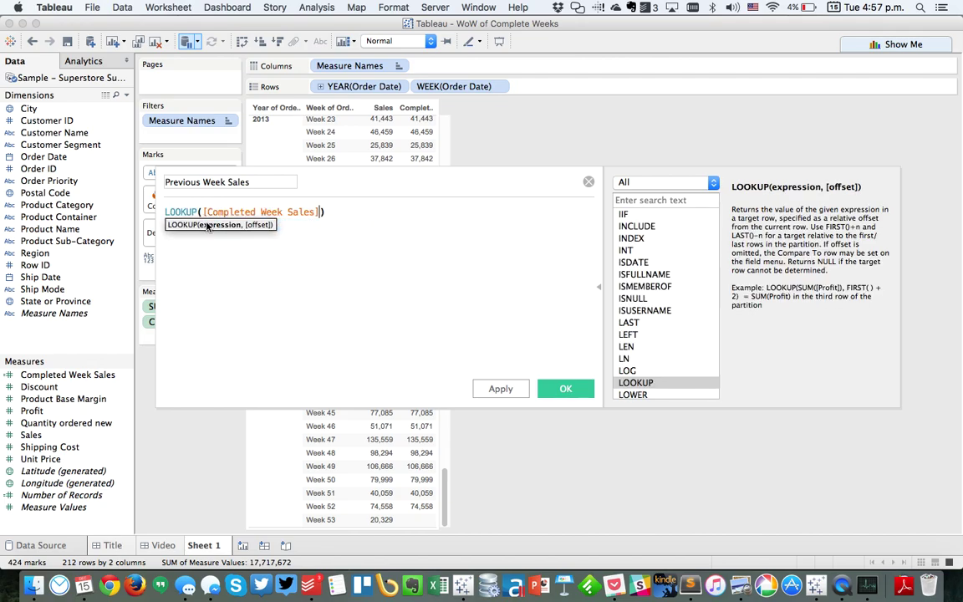
text(,-1)
key(Return)
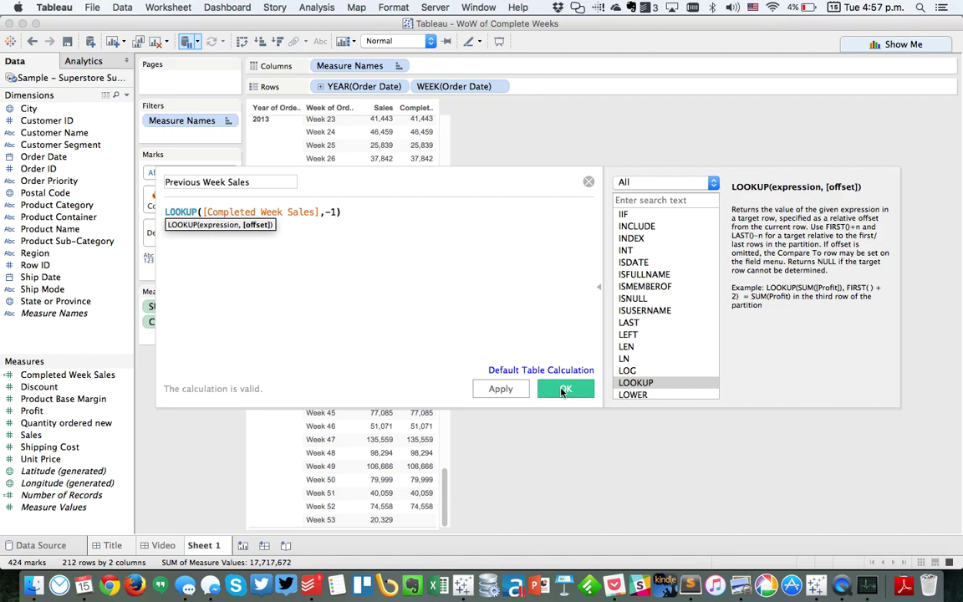
Step: Add Previous Week Sales as a table column, computed along Order Date
drag(41, 399, 185, 339)
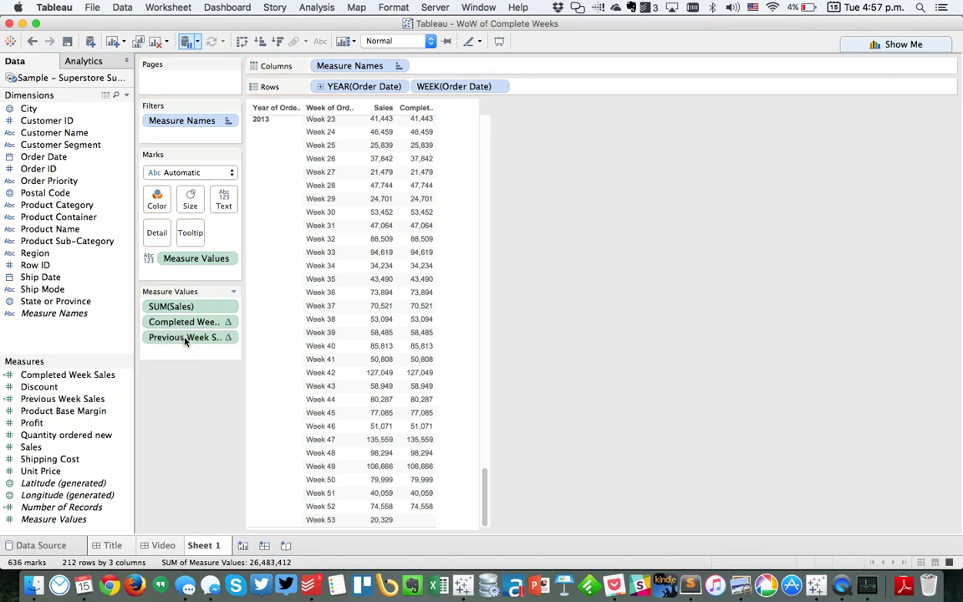
click(229, 338)
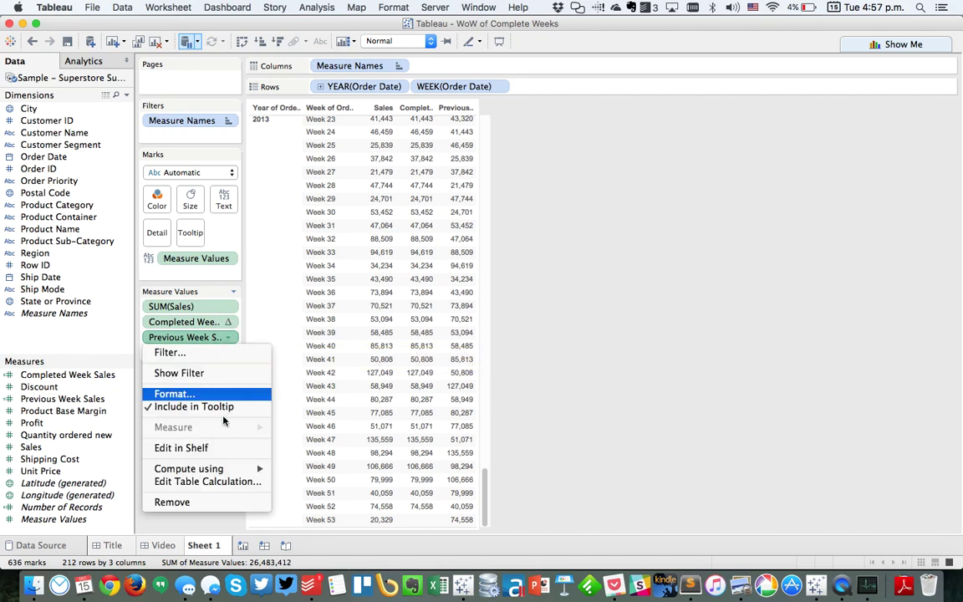
click(218, 483)
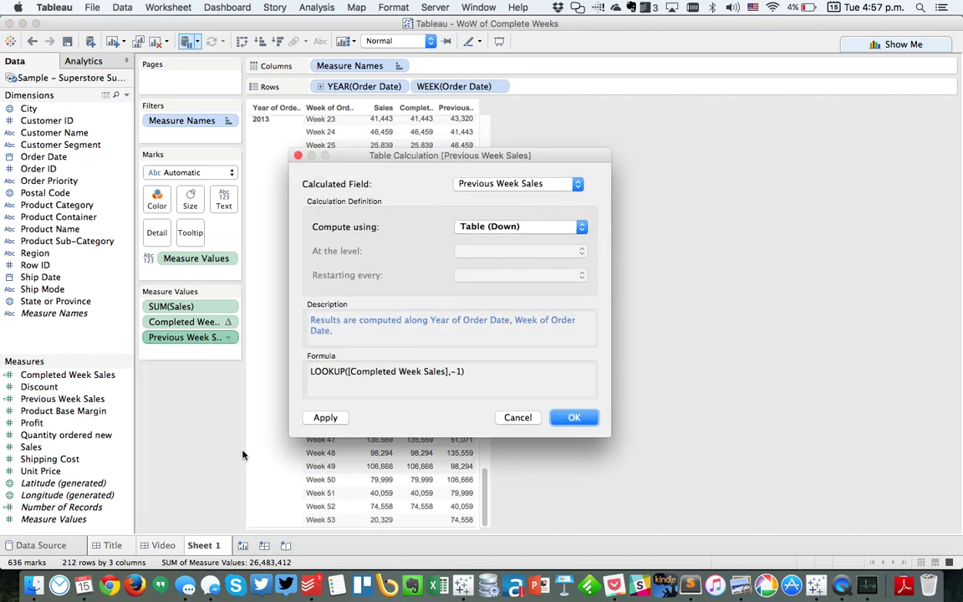
click(492, 186)
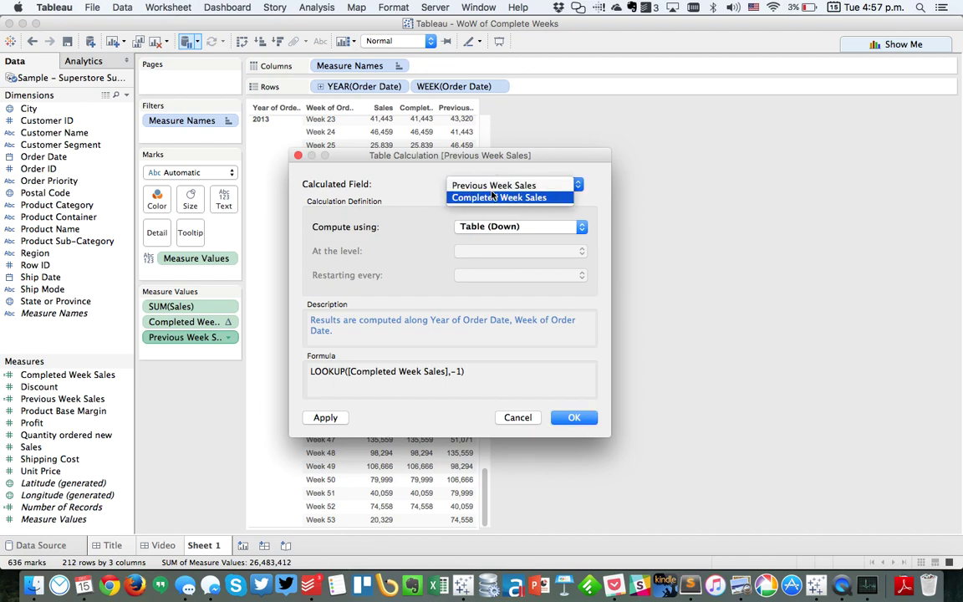
click(497, 197)
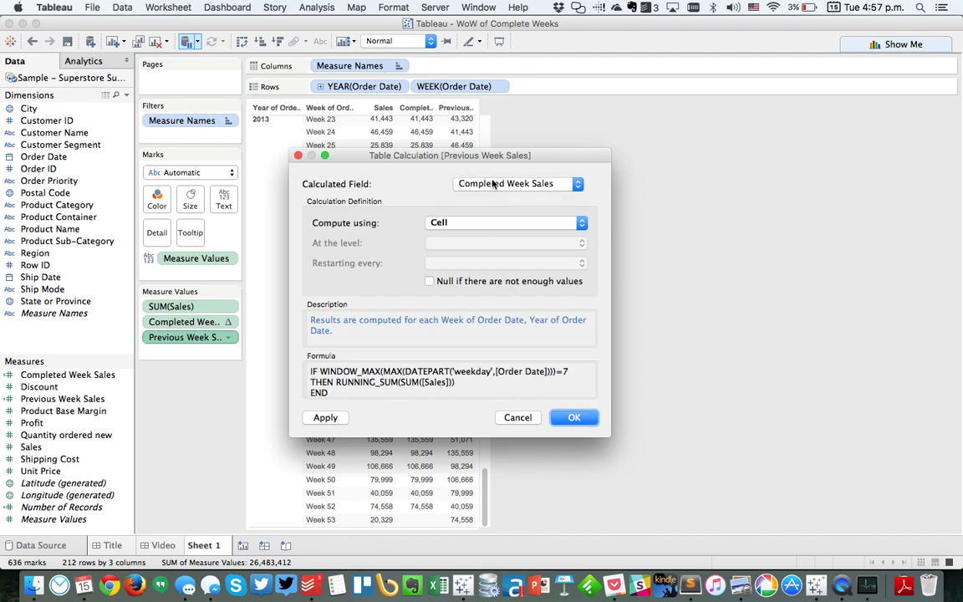
click(491, 183)
click(493, 173)
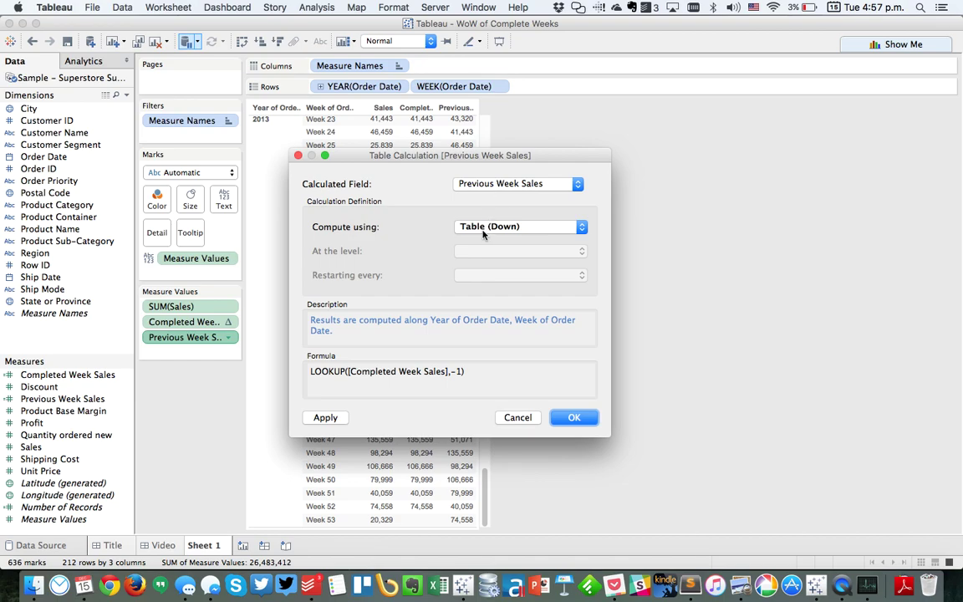
click(483, 227)
click(483, 289)
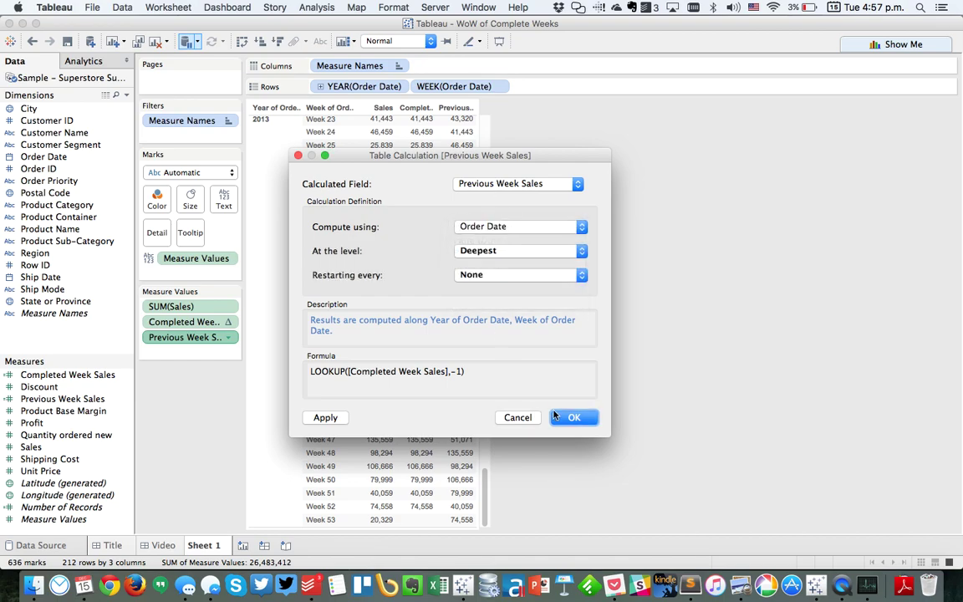
click(570, 417)
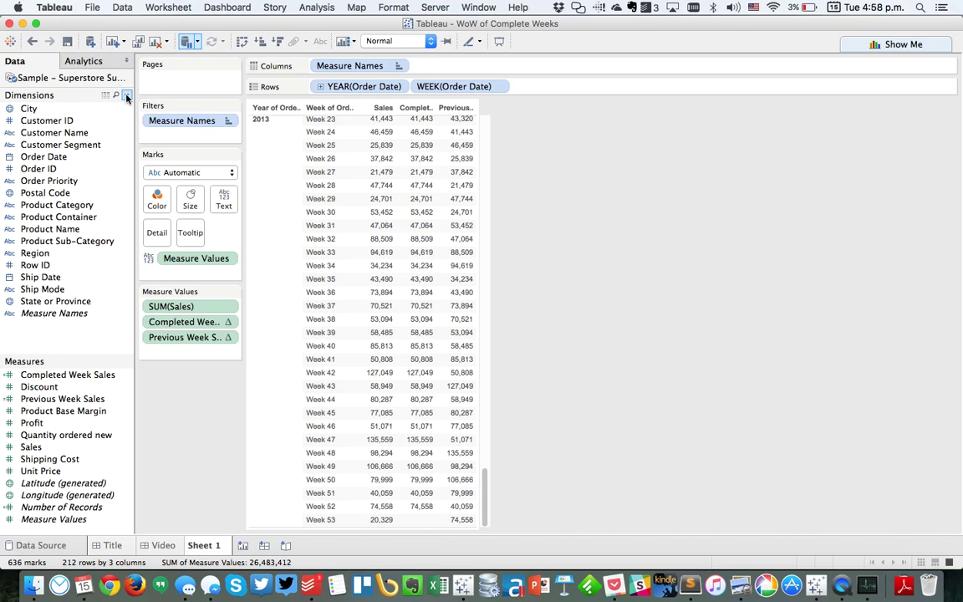
Step: Create a calculated field 'WoW' with formula [Completed Week Sales]-[Previous Week Sales]
click(126, 98)
click(123, 108)
text(Wow)
key(BackSpace)
text(W)
key(Tab)
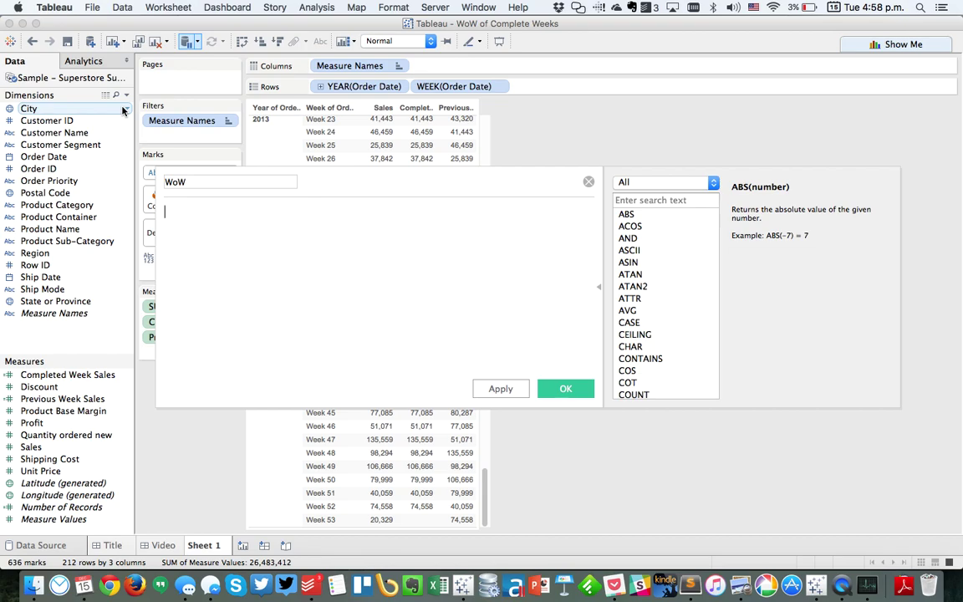
text(Compl)
key(Return)
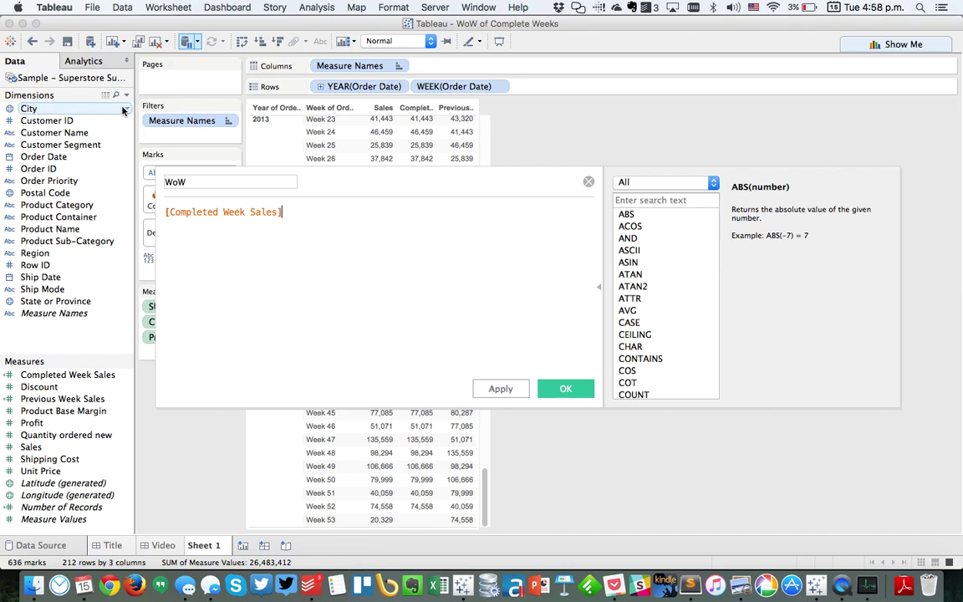
text(-[Pre)
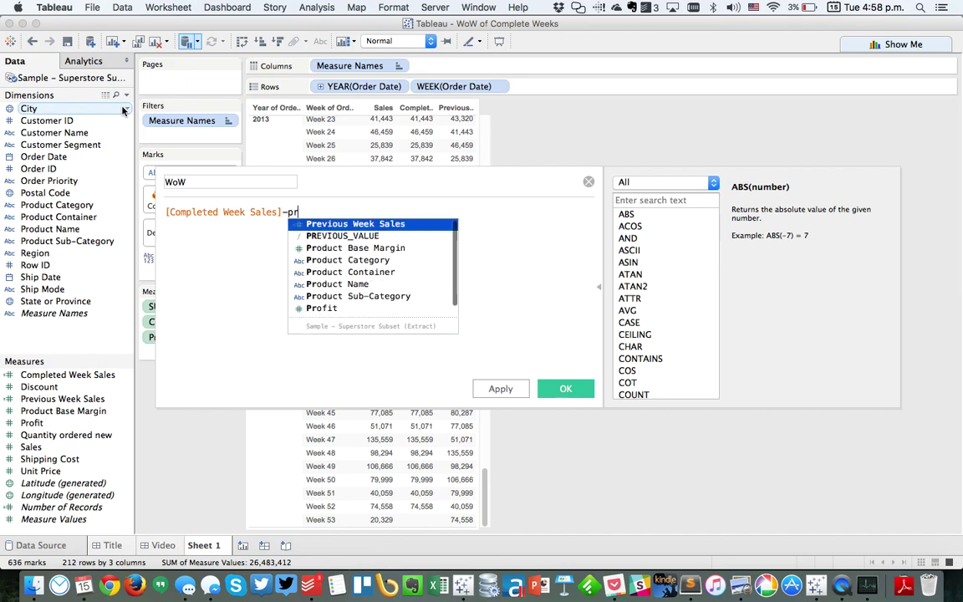
key(Return)
Step: Save the WoW field and add it to the table as a fourth column
click(482, 389)
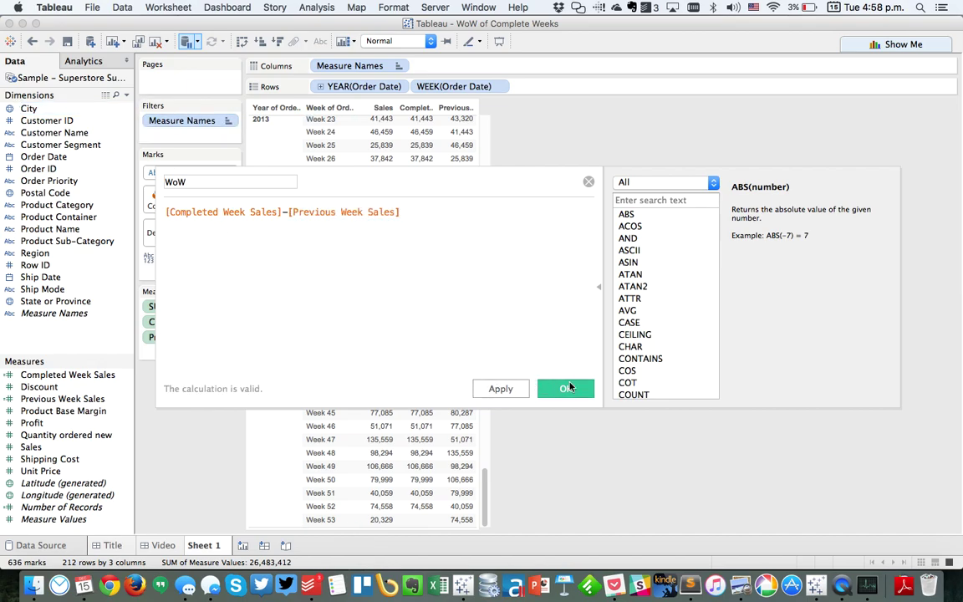
key(Return)
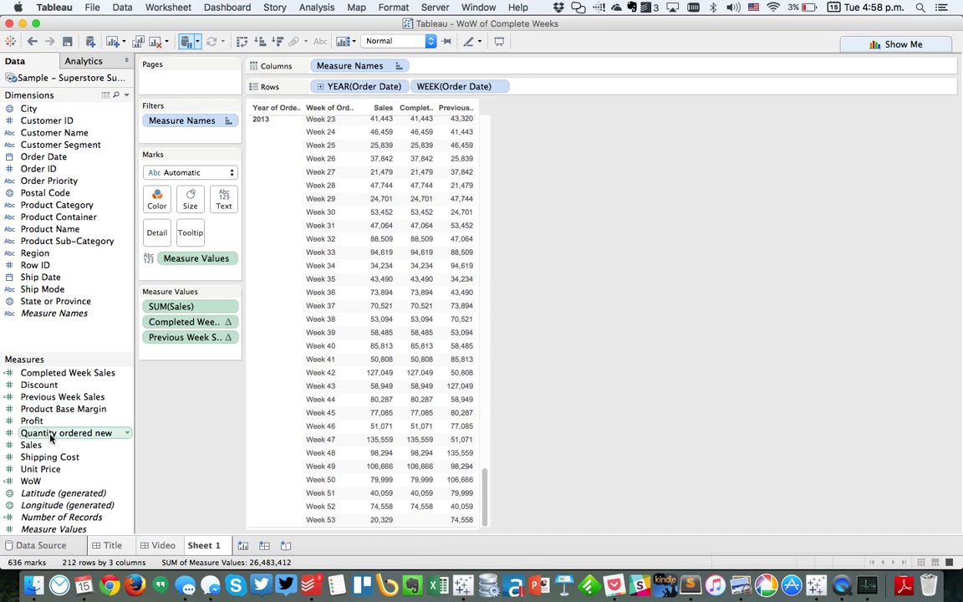
click(31, 480)
drag(137, 360, 183, 352)
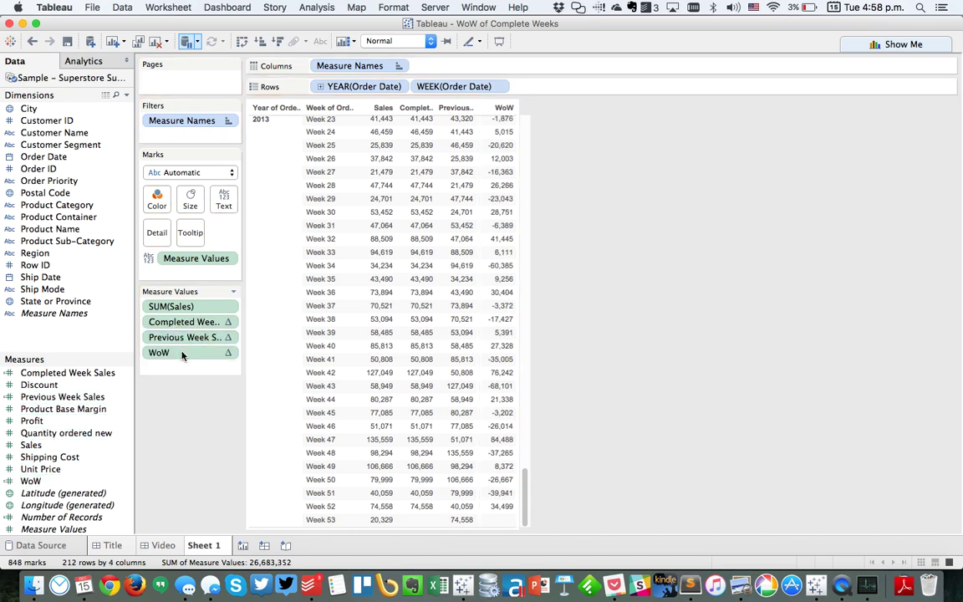
click(230, 354)
mouse_move(214, 488)
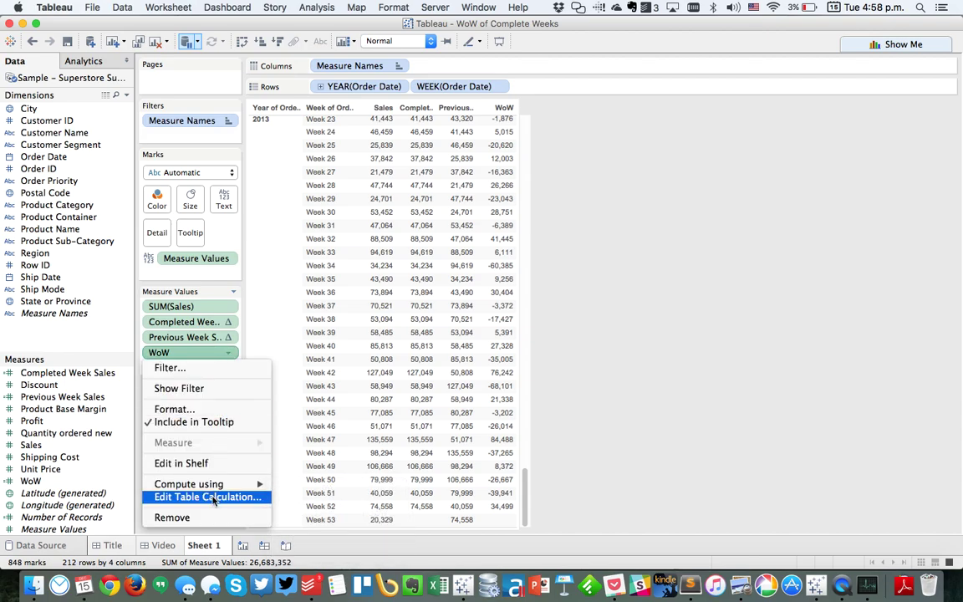
click(210, 497)
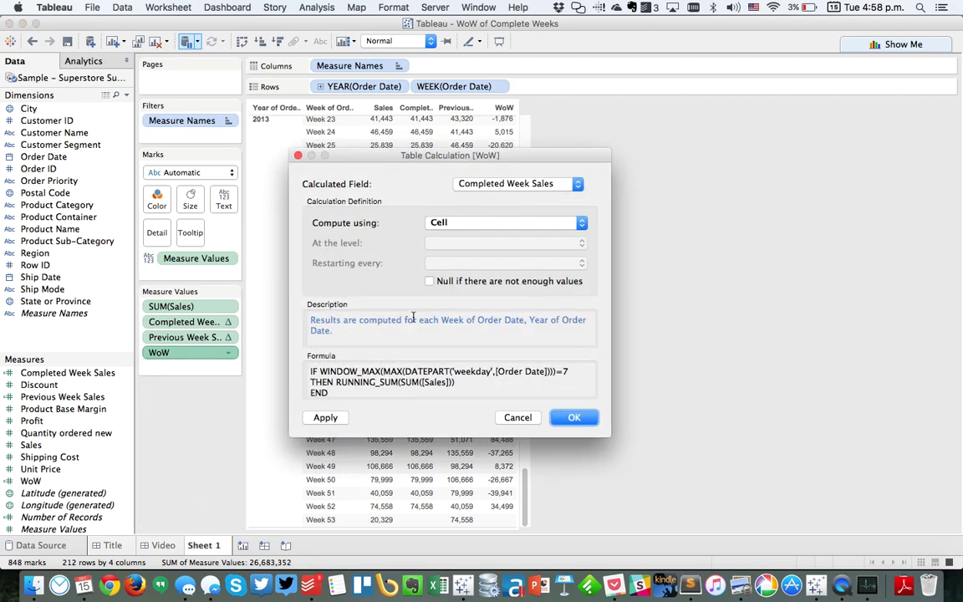
click(498, 185)
click(498, 191)
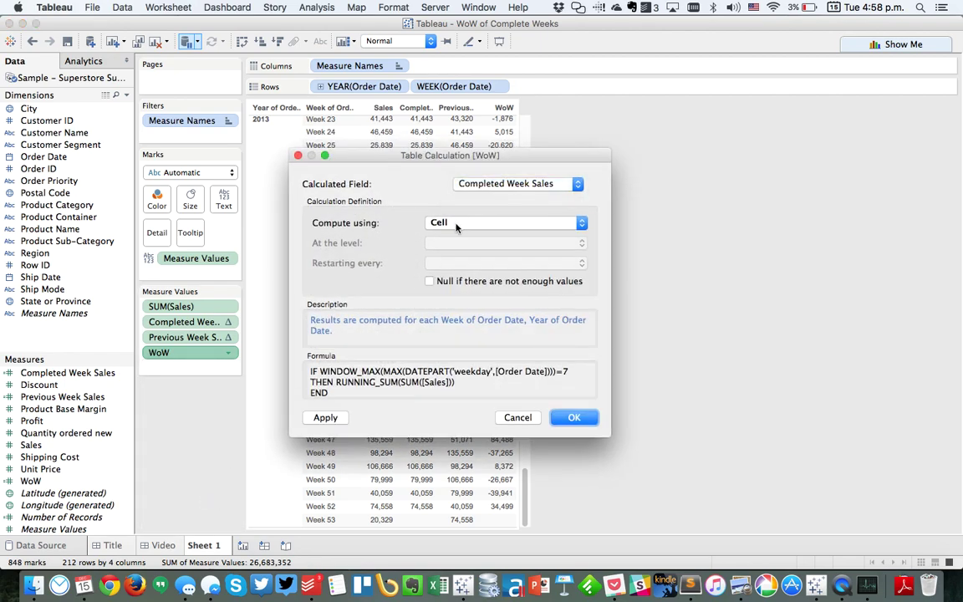
click(440, 186)
click(494, 197)
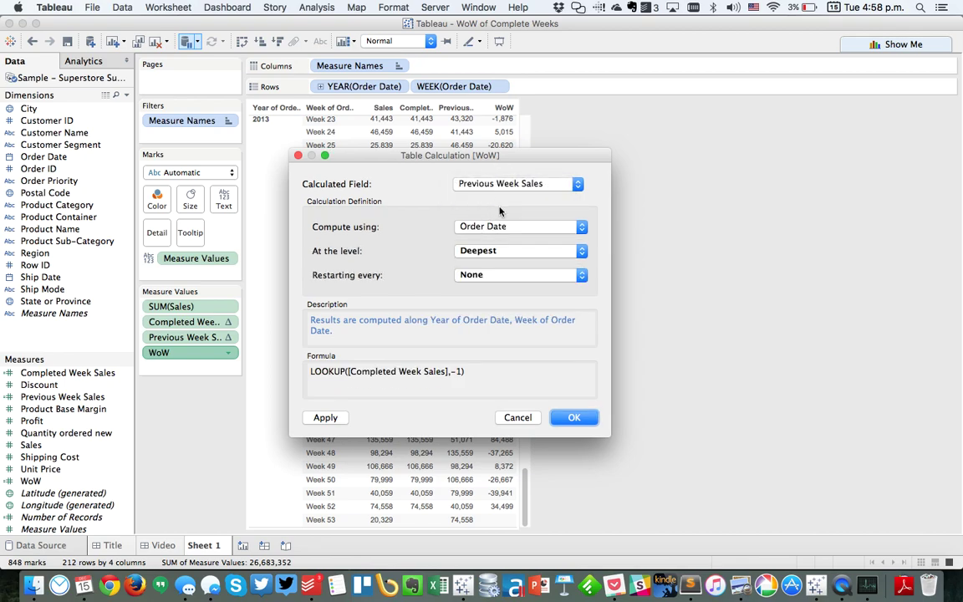
click(576, 416)
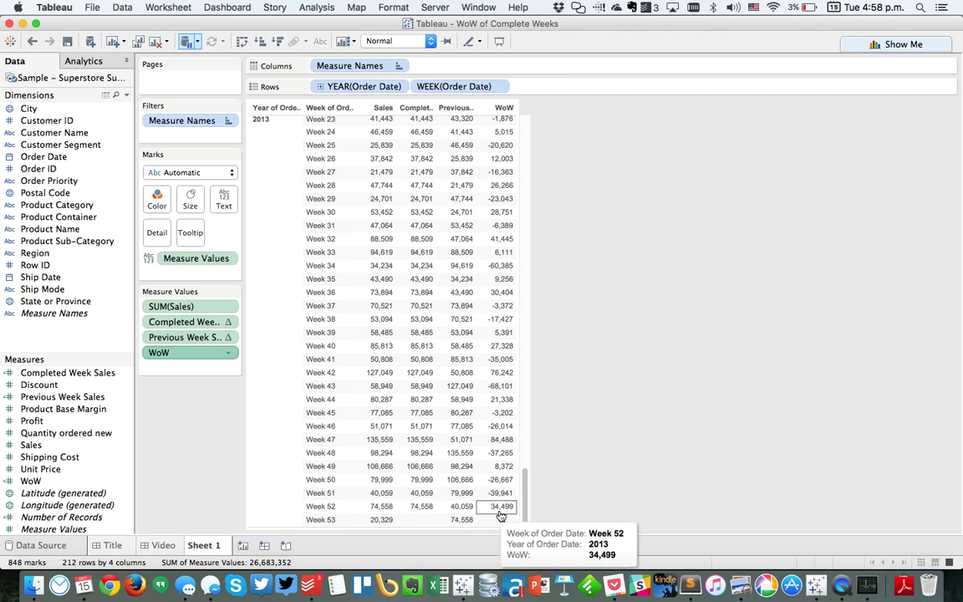
mouse_move(502, 507)
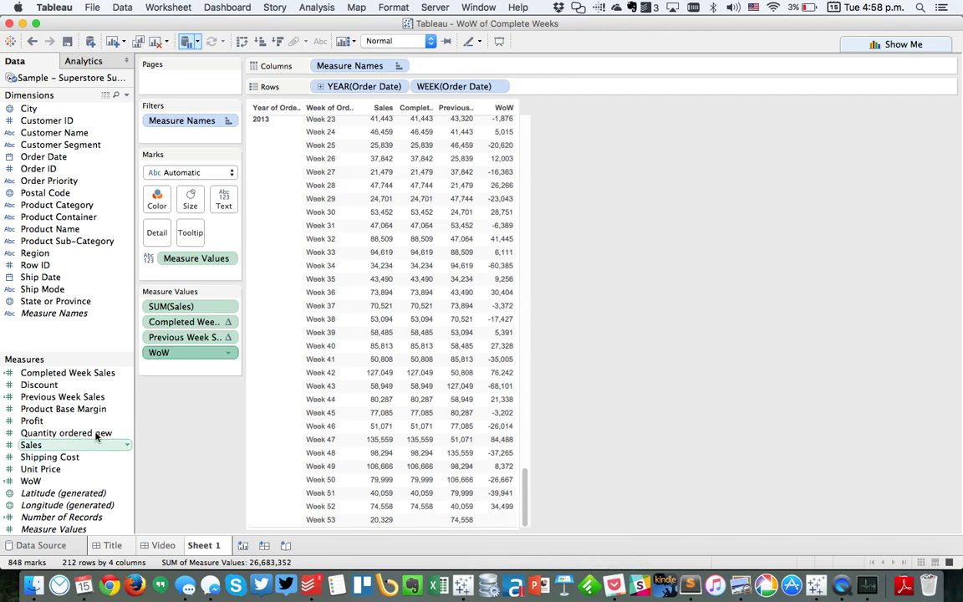
Step: Create a calculated field 'WoW %' with formula [WoW]/[Previous Week Sales]
click(125, 94)
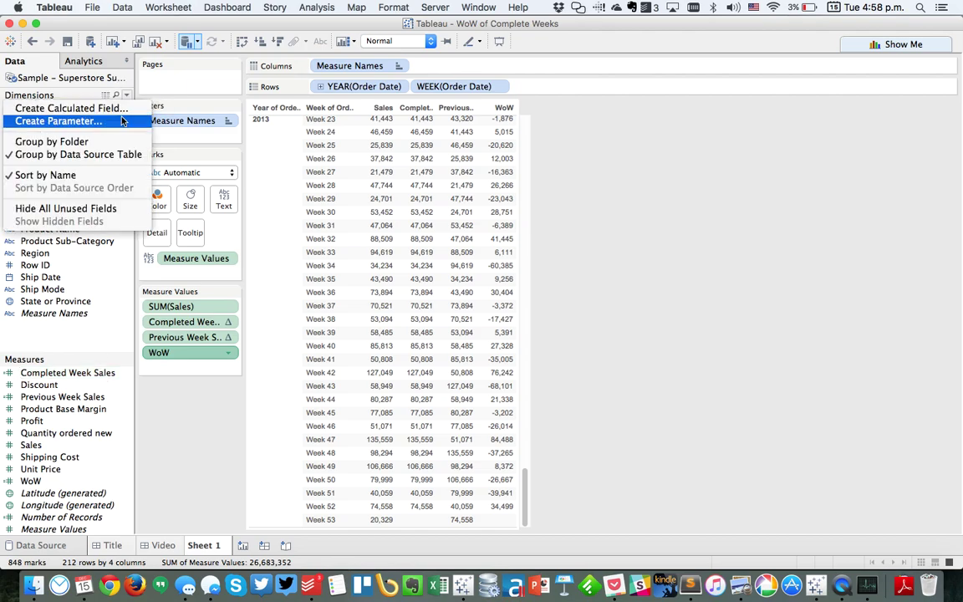
click(119, 114)
text(Wo)
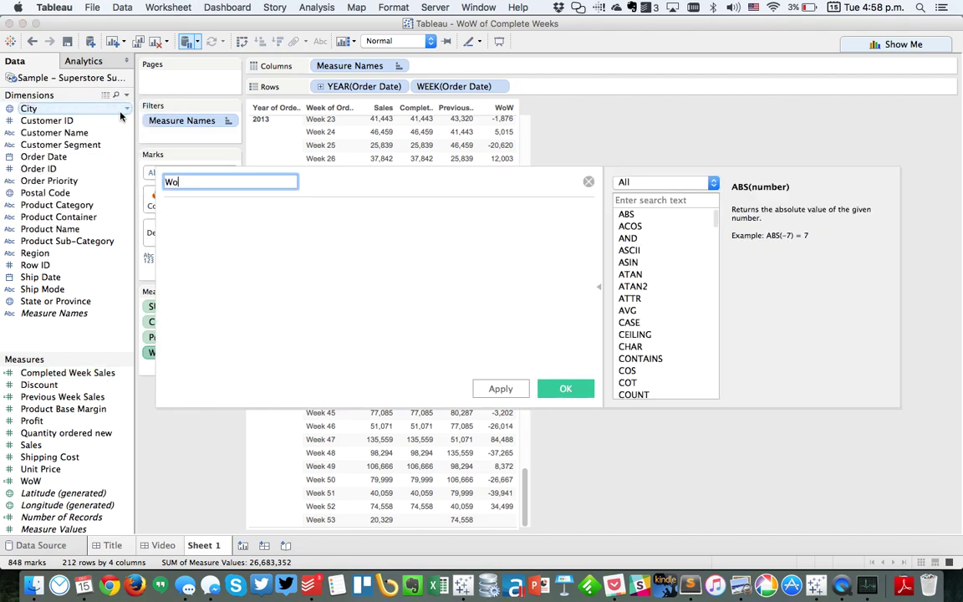
text(W %)
key(Tab)
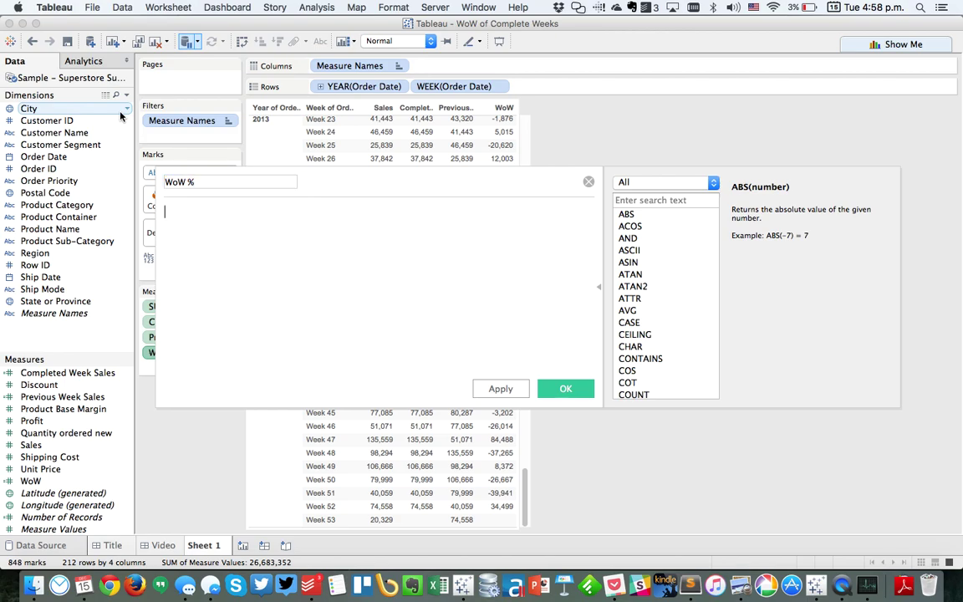
text(WoW)
key(Return)
text(/Prev)
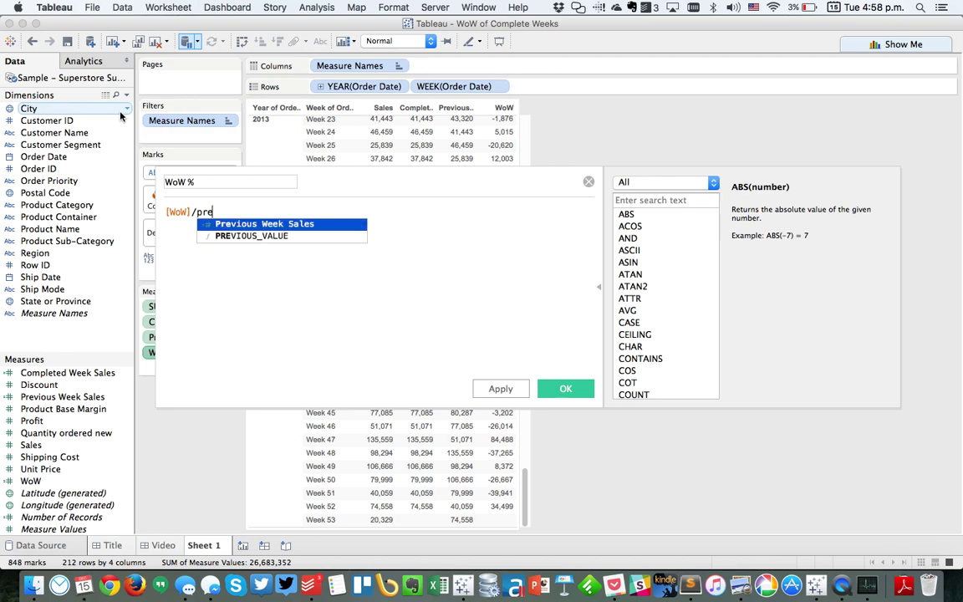
key(Return)
click(554, 390)
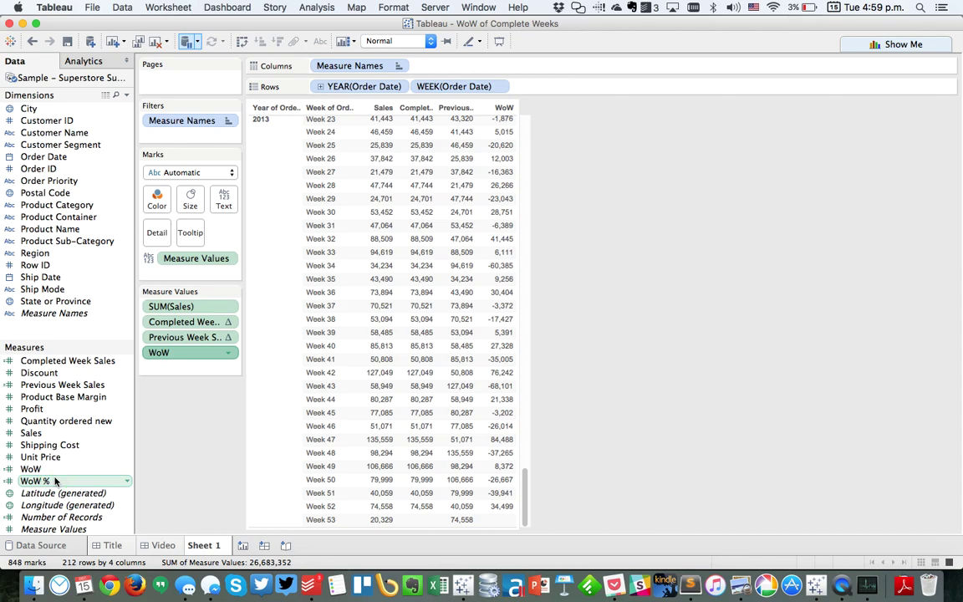
Step: Set WoW %'s default number format to Percentage with 1 decimal and add it as a column
right_click(55, 480)
mouse_move(142, 385)
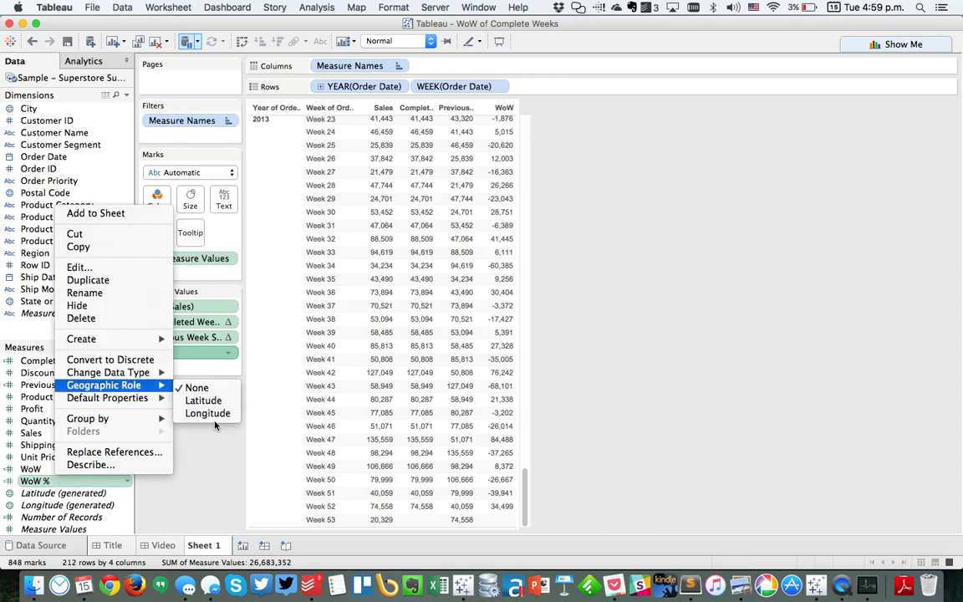
click(209, 425)
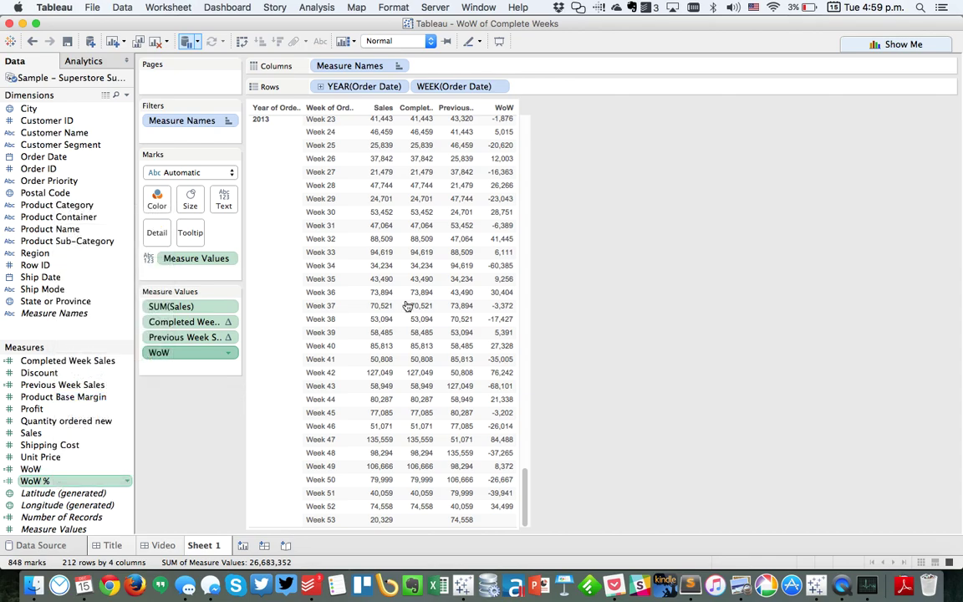
click(378, 291)
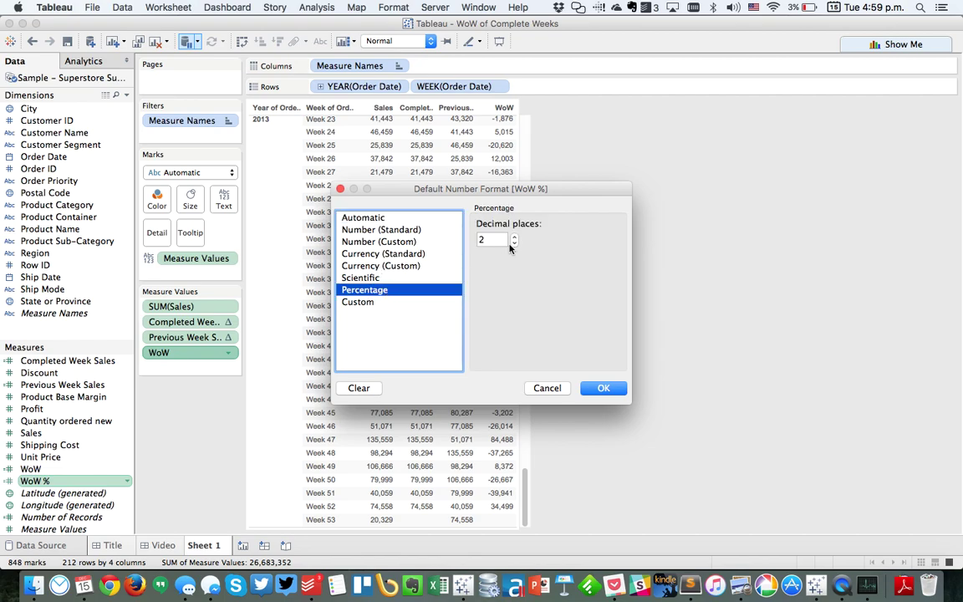
click(514, 244)
click(605, 388)
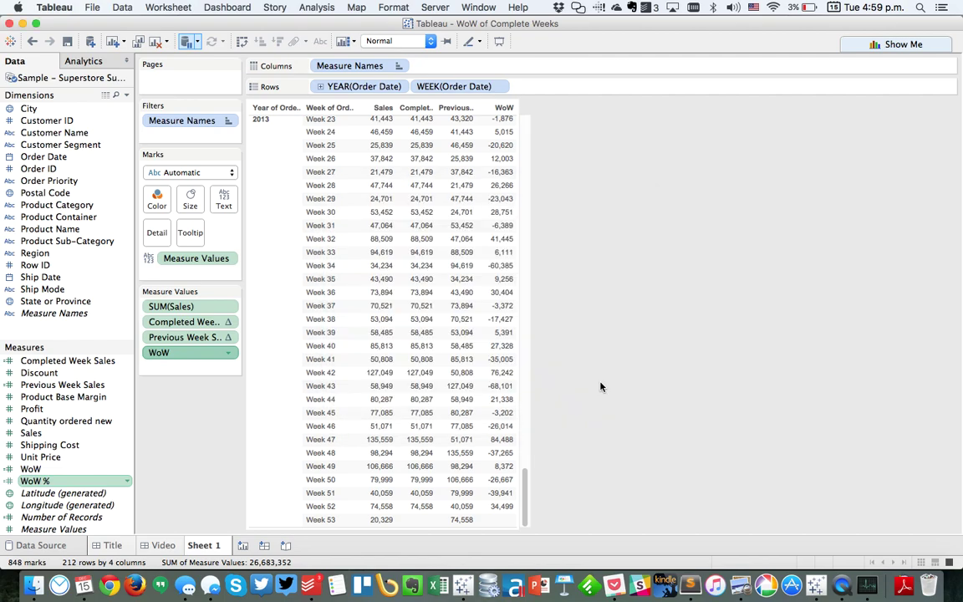
drag(67, 483, 176, 374)
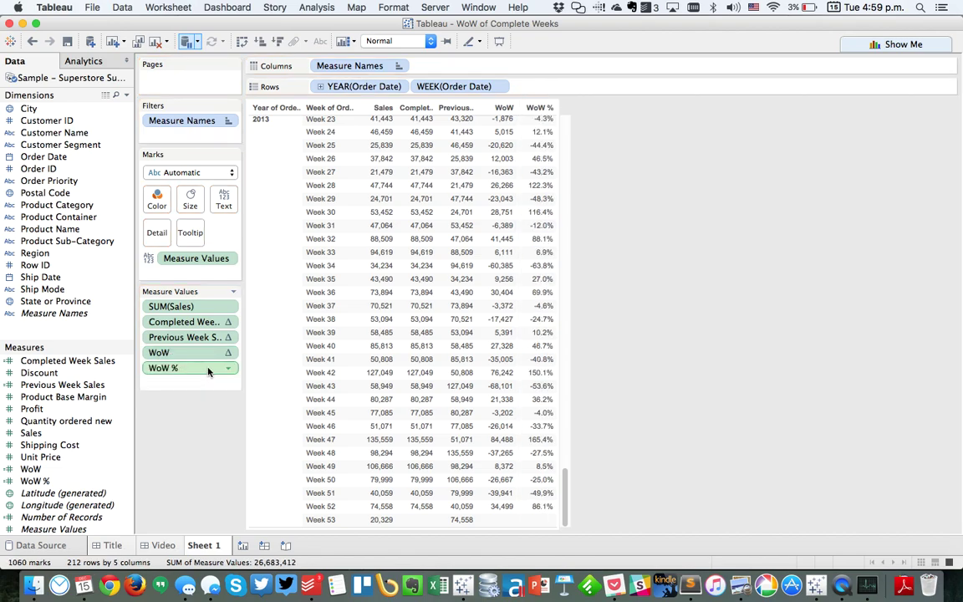
click(229, 368)
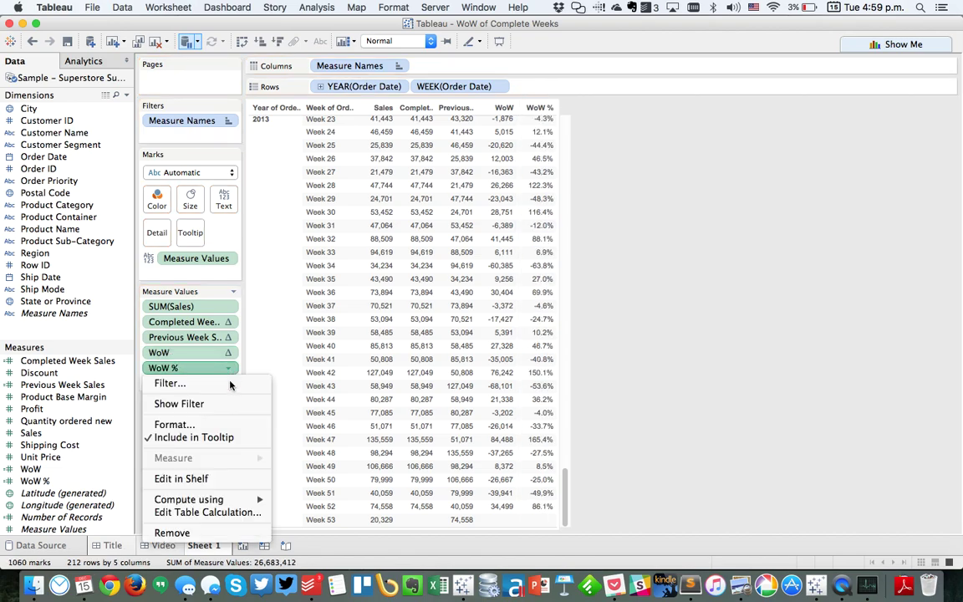
click(207, 513)
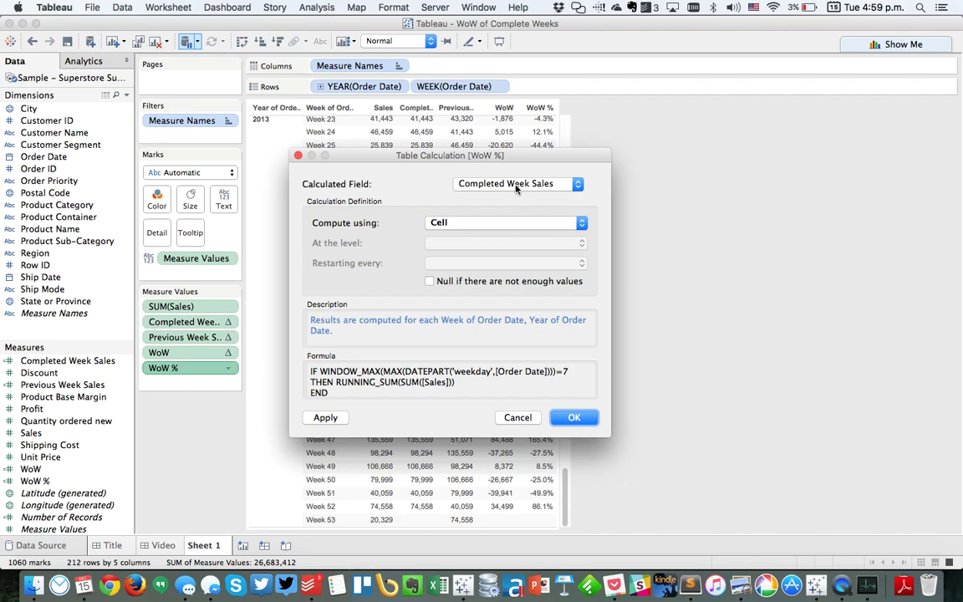
click(516, 185)
click(502, 195)
click(573, 417)
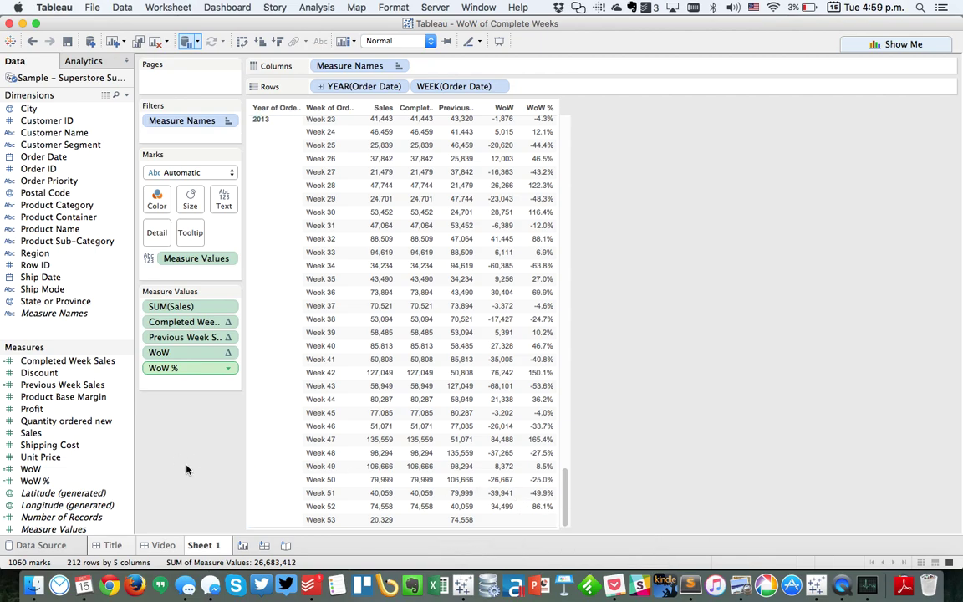
Step: Start the 'Latest WoW %' calculated field with the condition IF ISNULL([WoW %])
click(126, 95)
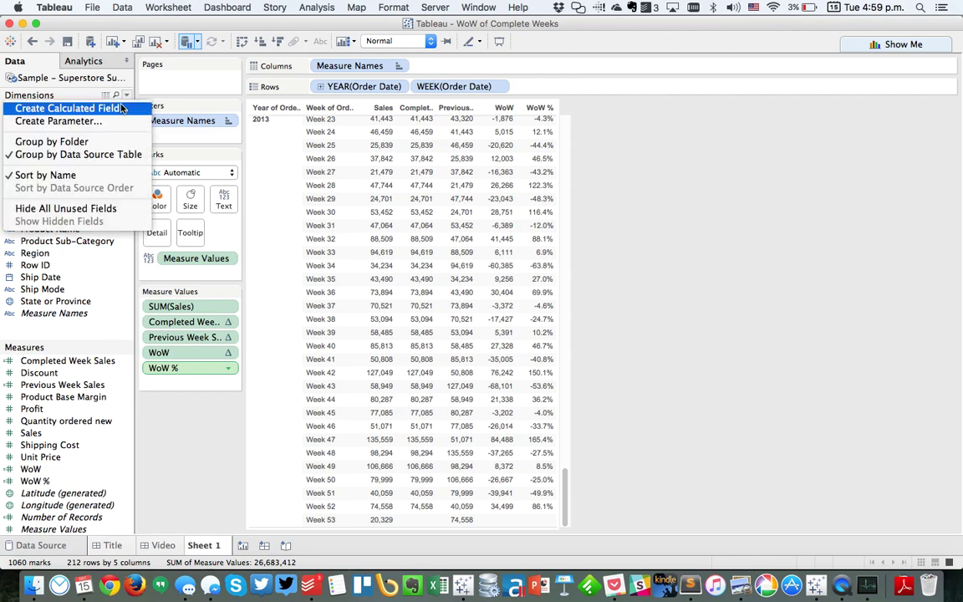
click(67, 108)
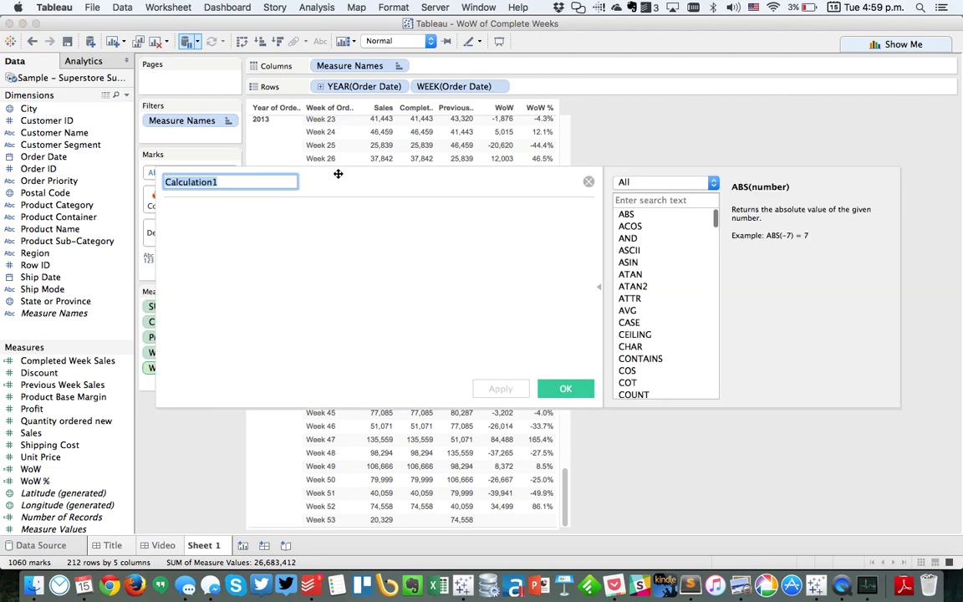
text(Latest WoW%)
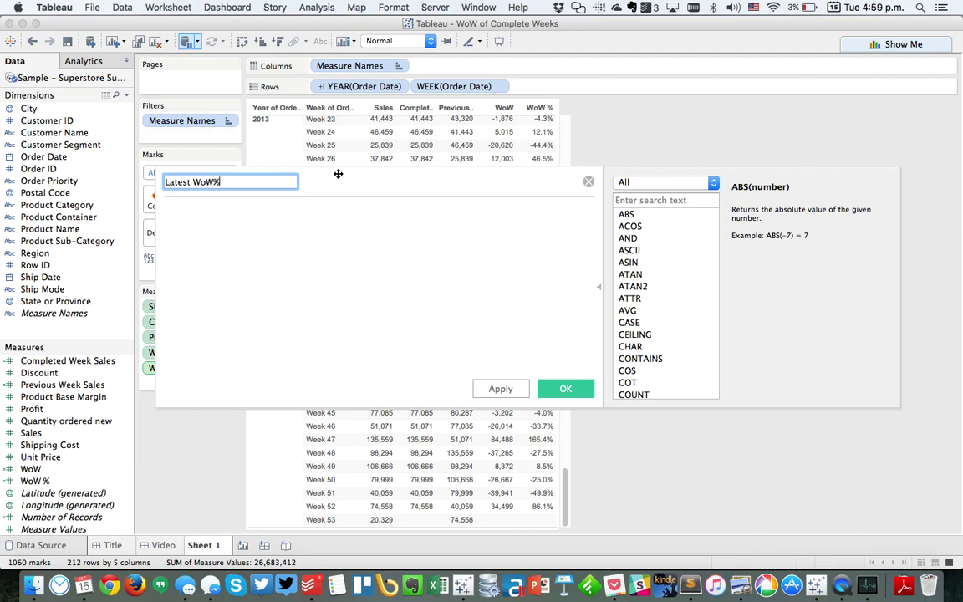
key(Tab)
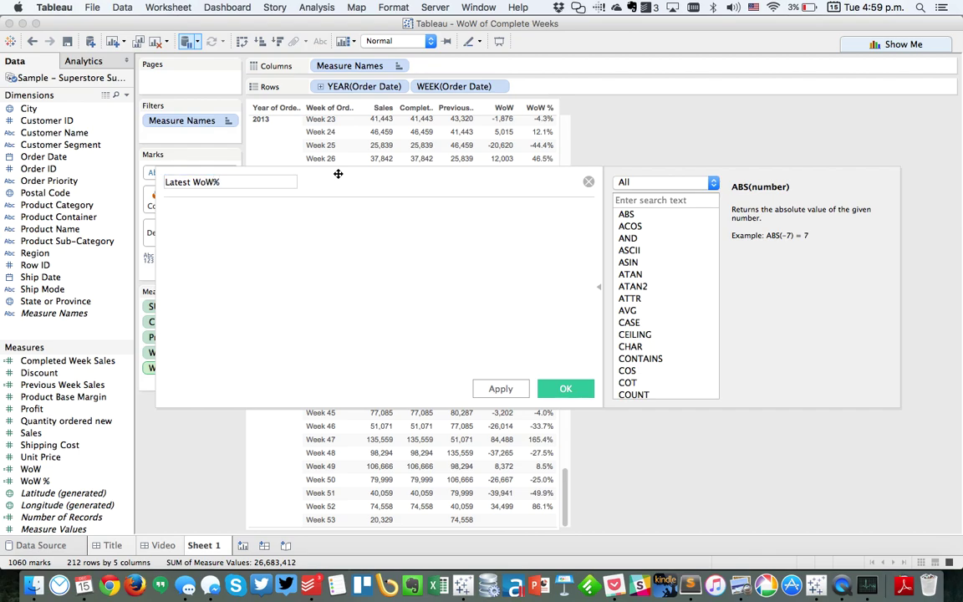
click(214, 182)
key(Tab)
text(IF )
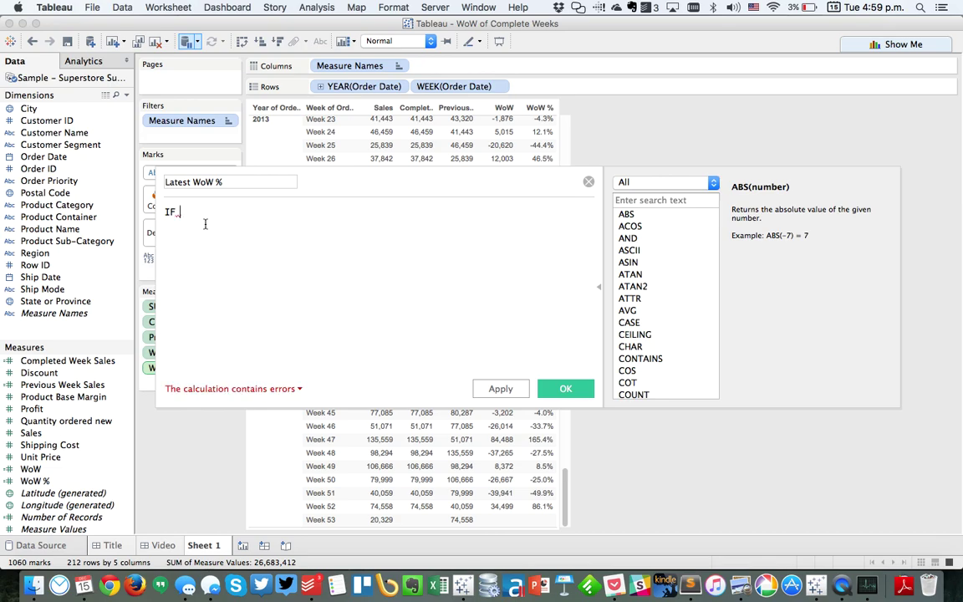
text(WoW)
key(Down)
key(Return)
click(204, 224)
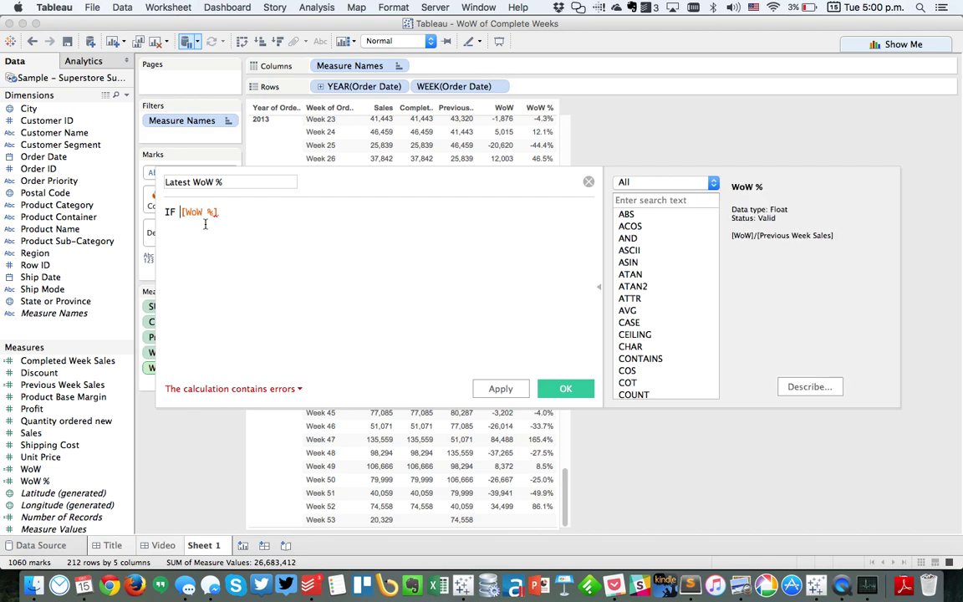
key(Right)
text(ISNULL)
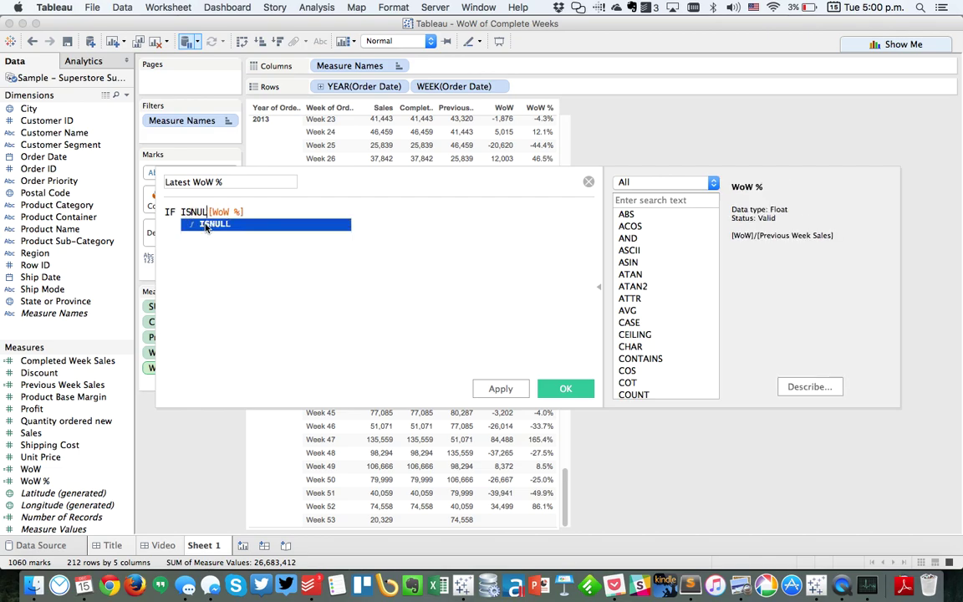
key(Return)
Step: Finish the formula with AND LAST()=0 THEN LOOKUP([WoW %],-1) ELSE [WoW %] END and save
click(285, 217)
text() AND LAST)
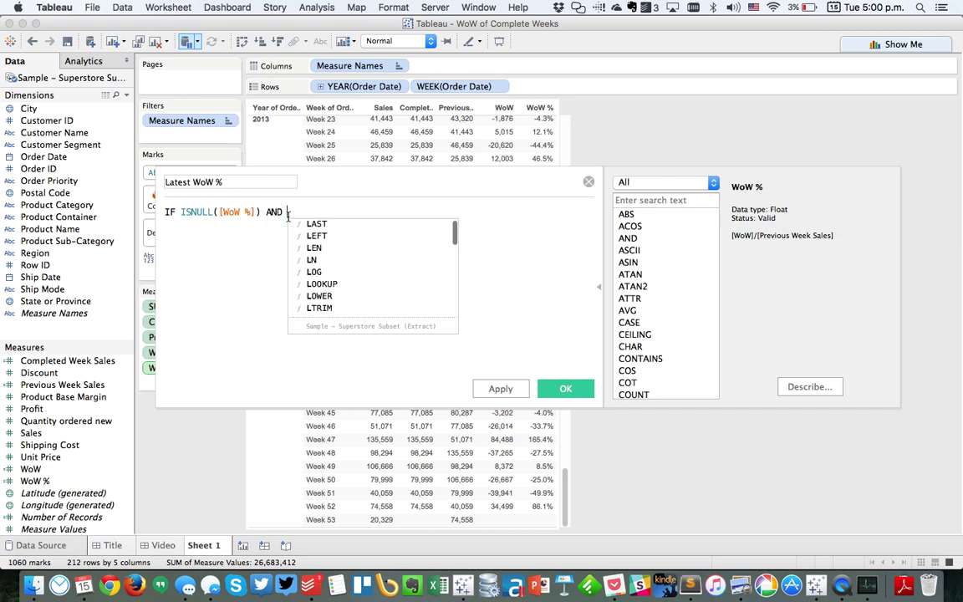
key(Return)
text()=)
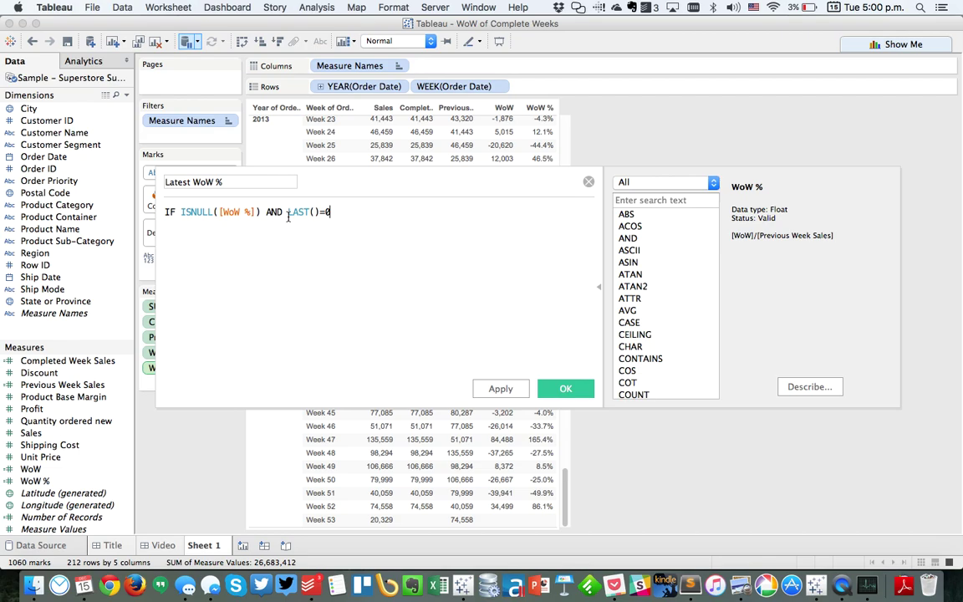
text(0)
key(Return)
text(THEN LOOK)
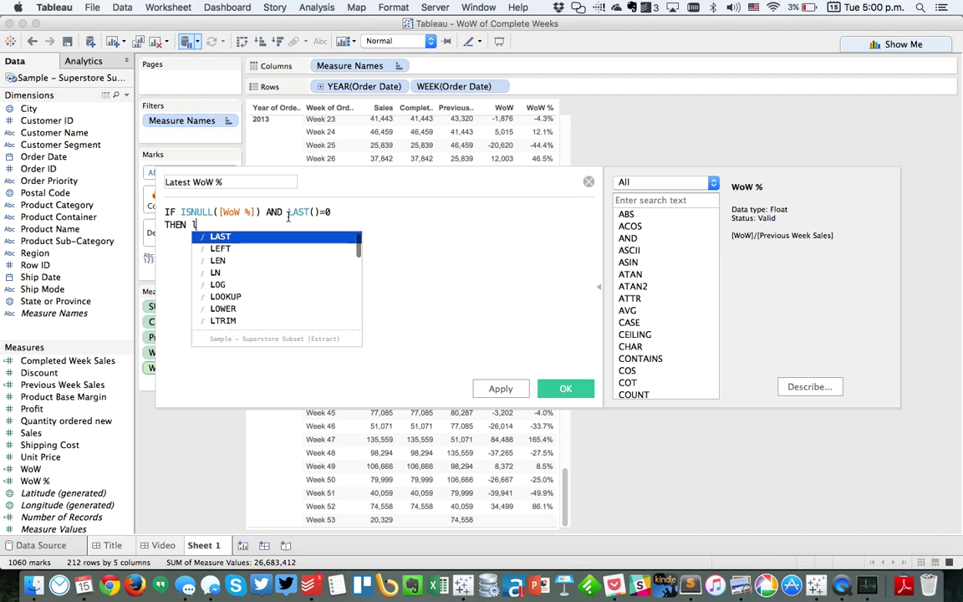
key(Return)
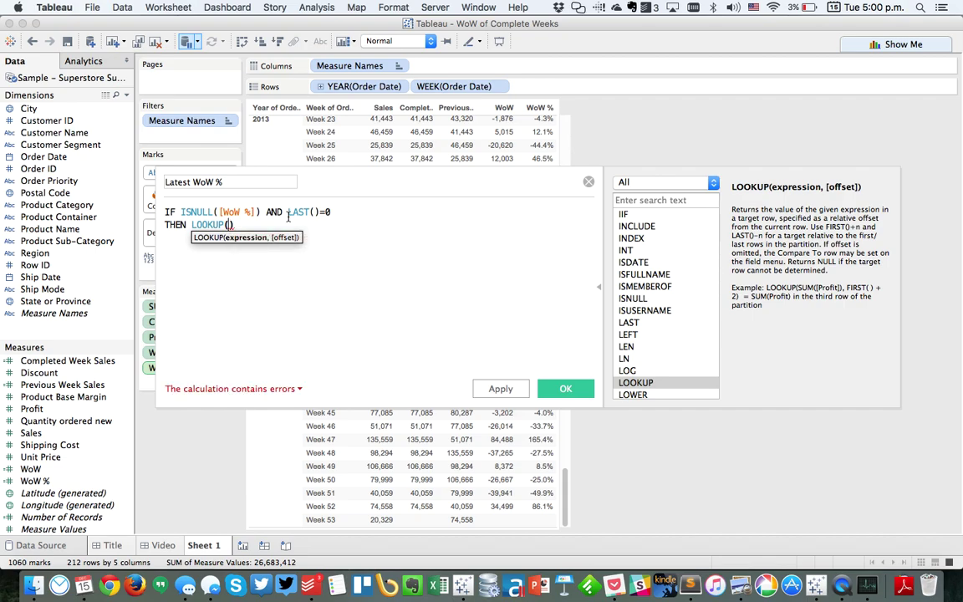
text(wow)
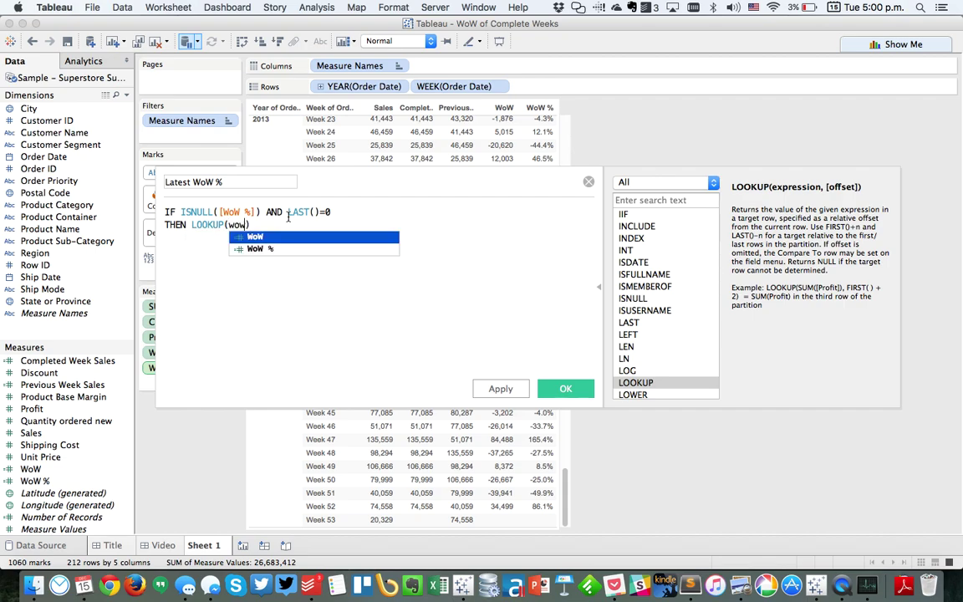
key(Down)
key(Return)
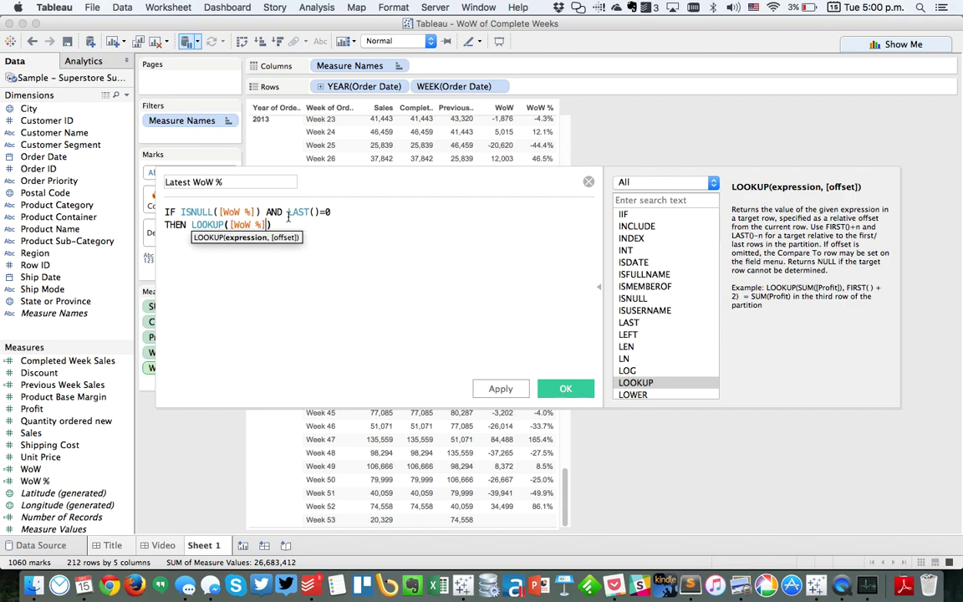
text(,)
text(-1)
text() )
text(ELSE )
text(wow)
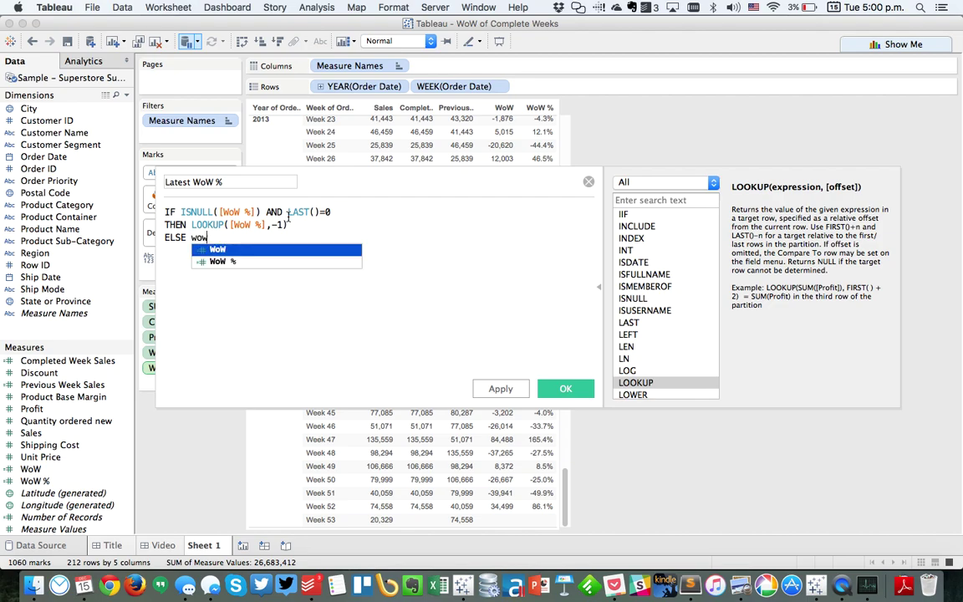
key(Down)
key(Return)
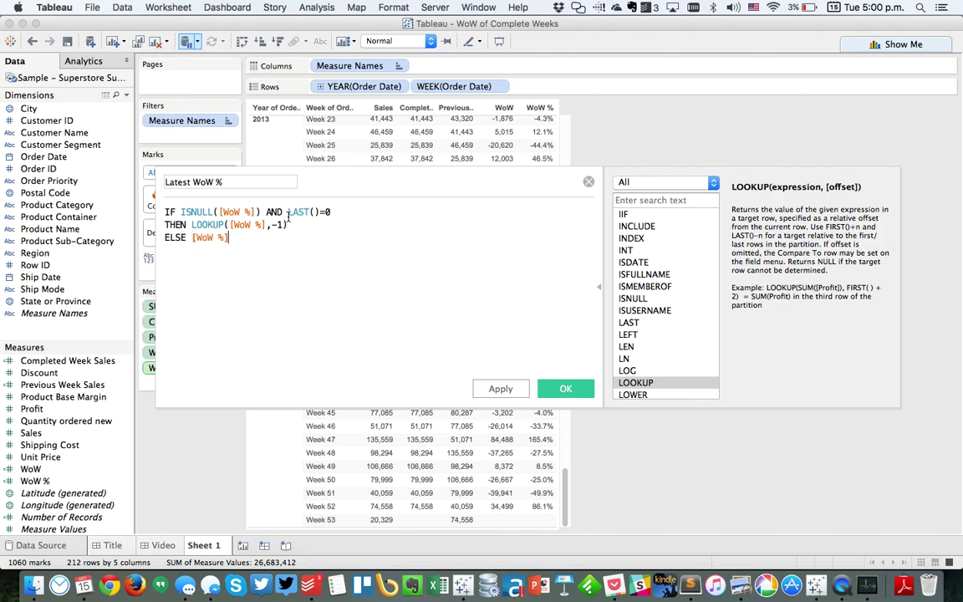
text(END)
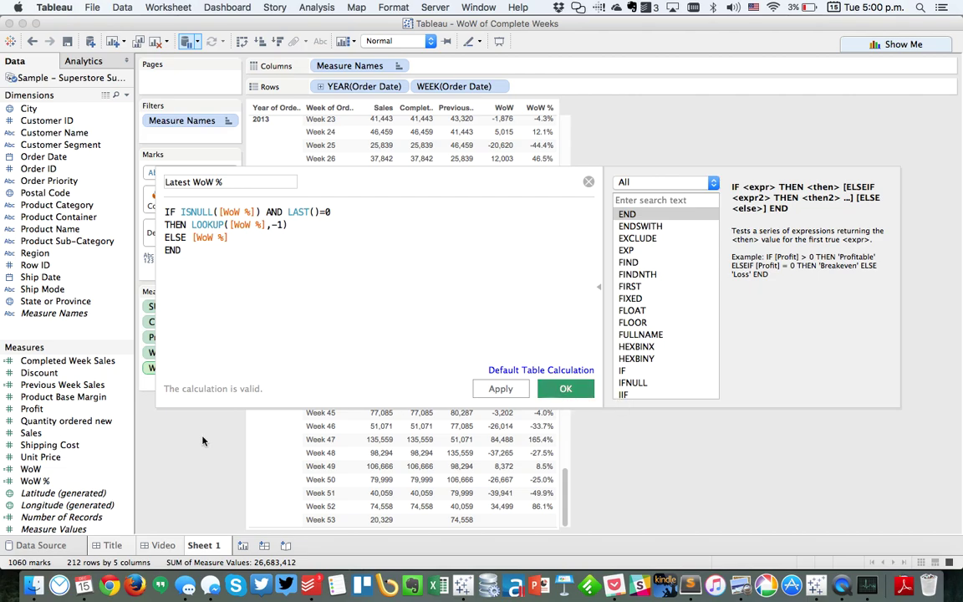
click(565, 389)
Step: Add Latest WoW % as a table column and set its table calculation to compute along Order Date
drag(67, 372, 179, 386)
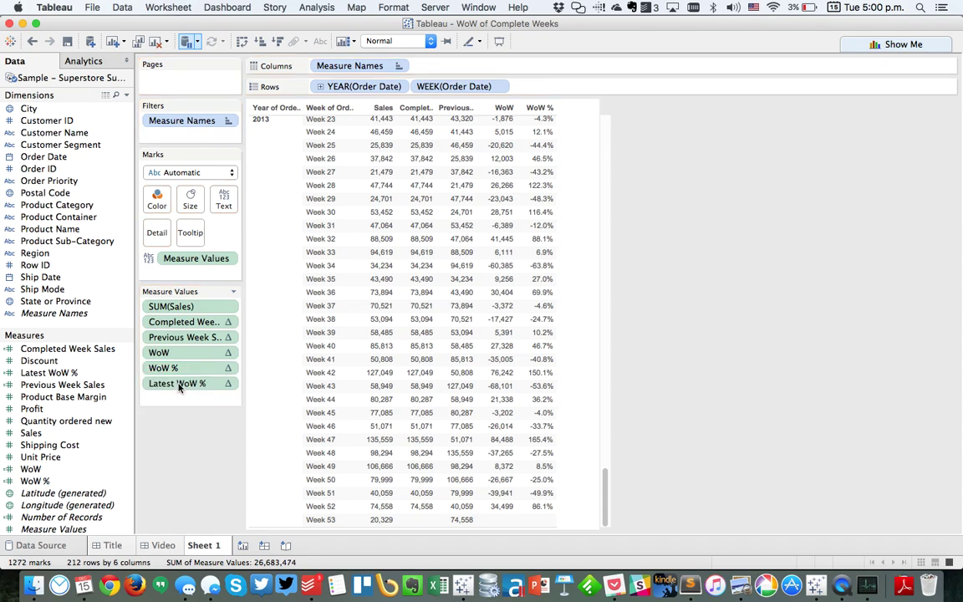
click(228, 384)
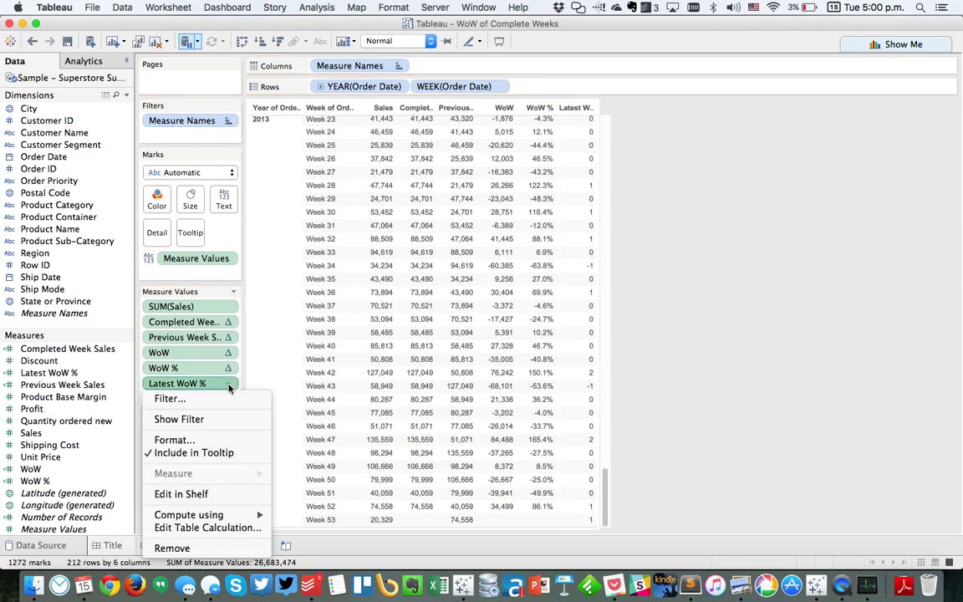
click(224, 529)
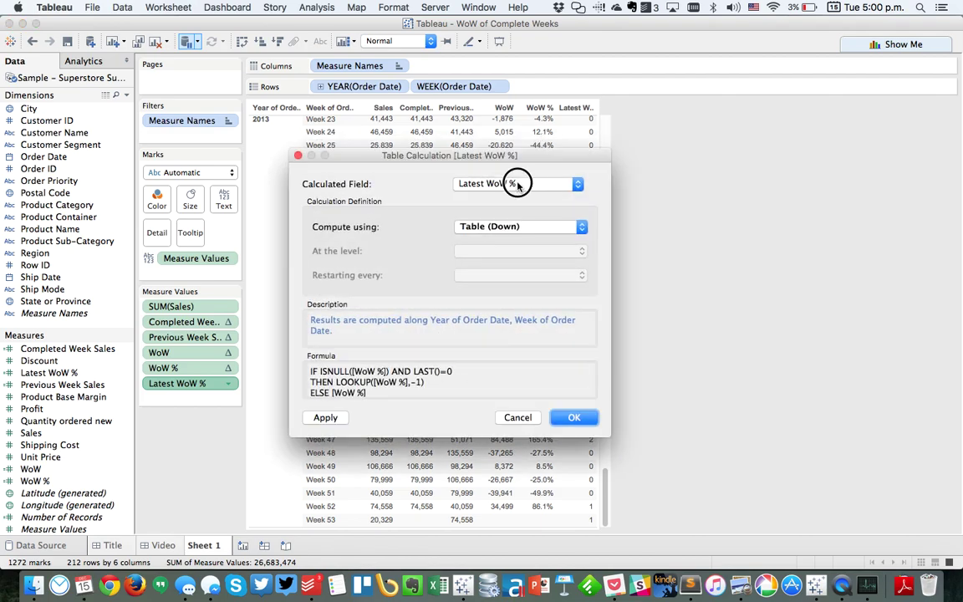
click(516, 185)
click(517, 186)
click(495, 226)
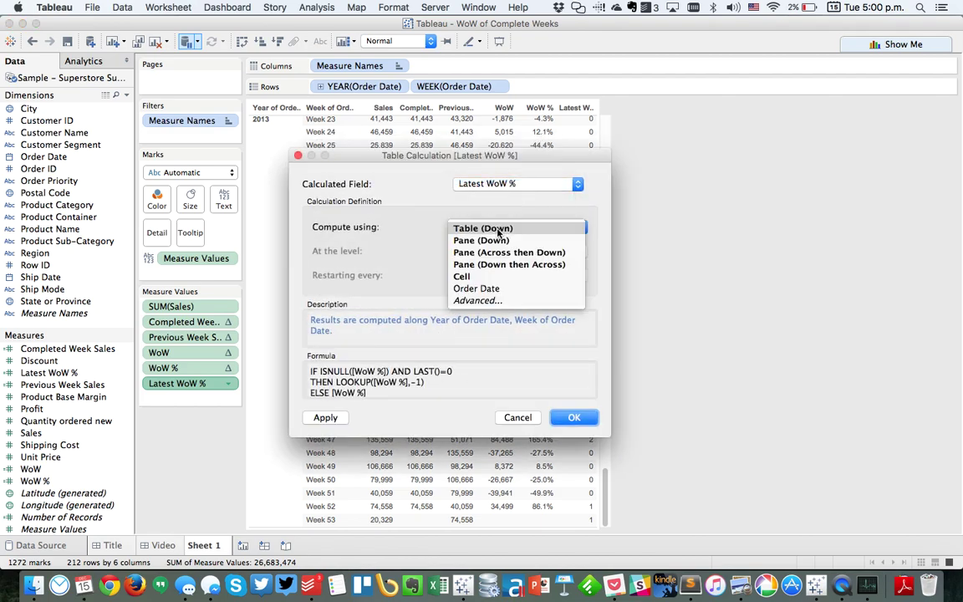
click(493, 290)
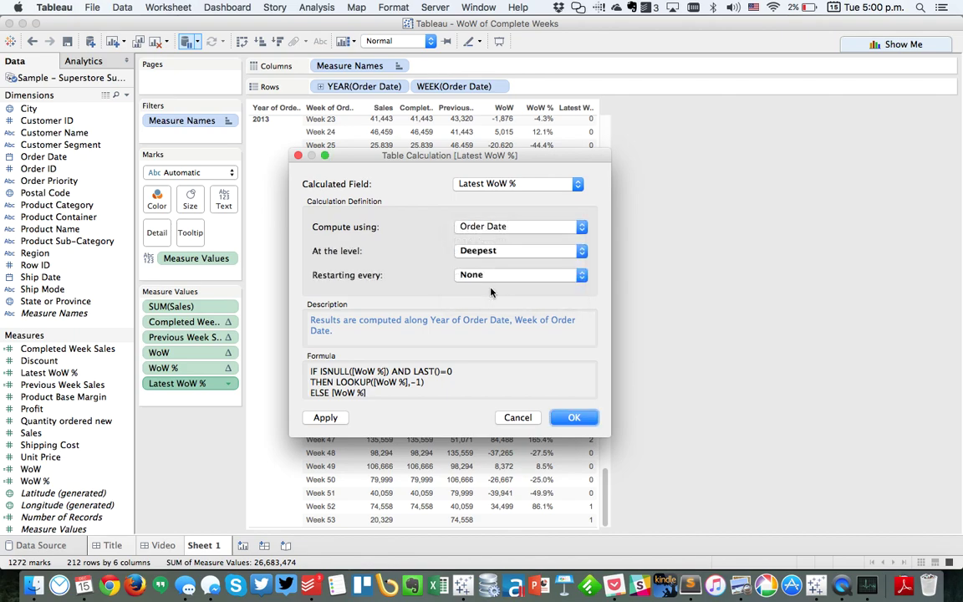
click(337, 418)
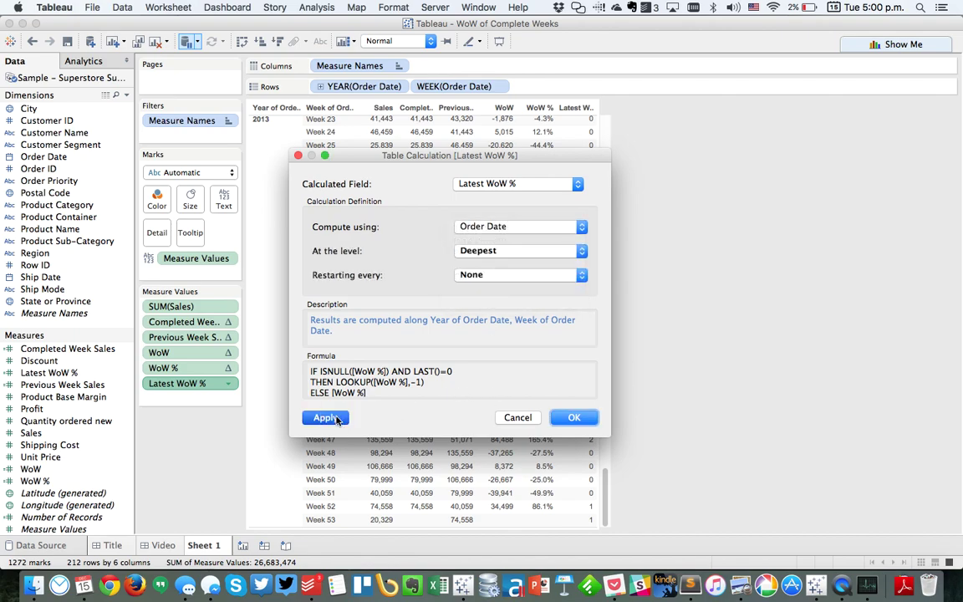
Step: Review the Completed Week Sales and Previous Week Sales calculations, then return to Latest WoW %
click(496, 186)
click(495, 186)
click(495, 186)
click(496, 200)
click(494, 186)
click(494, 198)
click(494, 184)
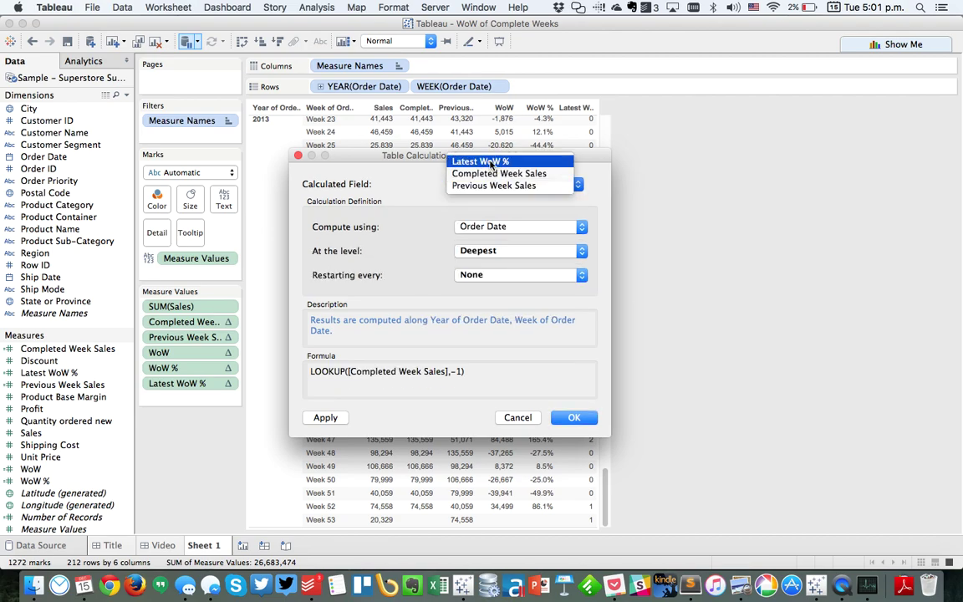
click(491, 162)
Step: Try computing Latest WoW % per cell, then restore Order Date and confirm the settings
click(478, 227)
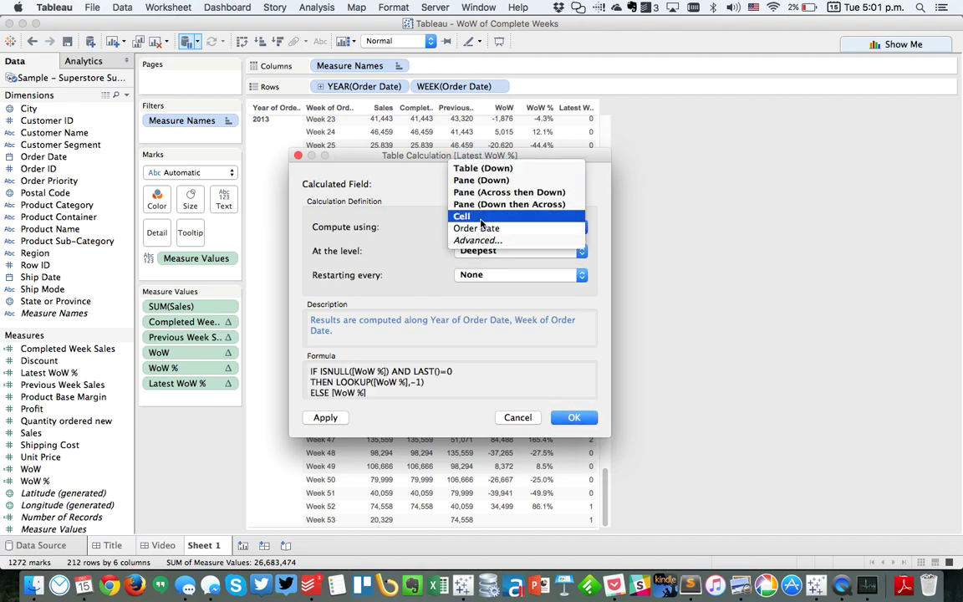
click(481, 217)
click(326, 418)
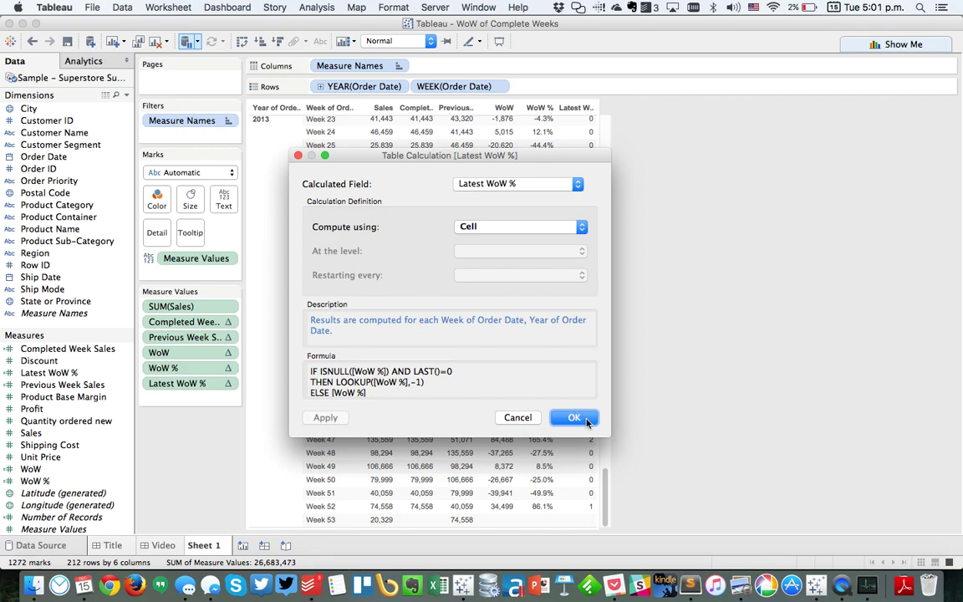
click(505, 224)
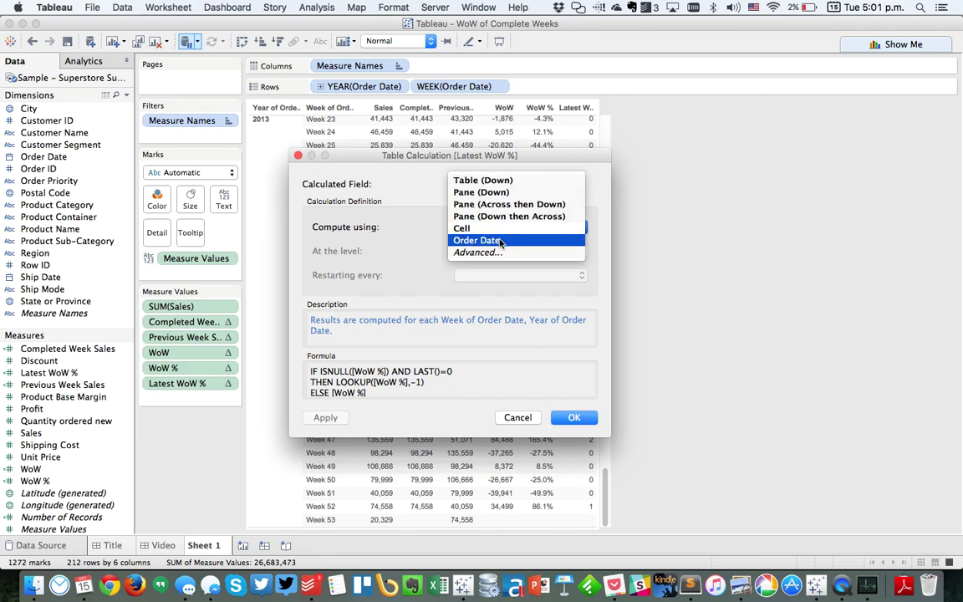
click(501, 241)
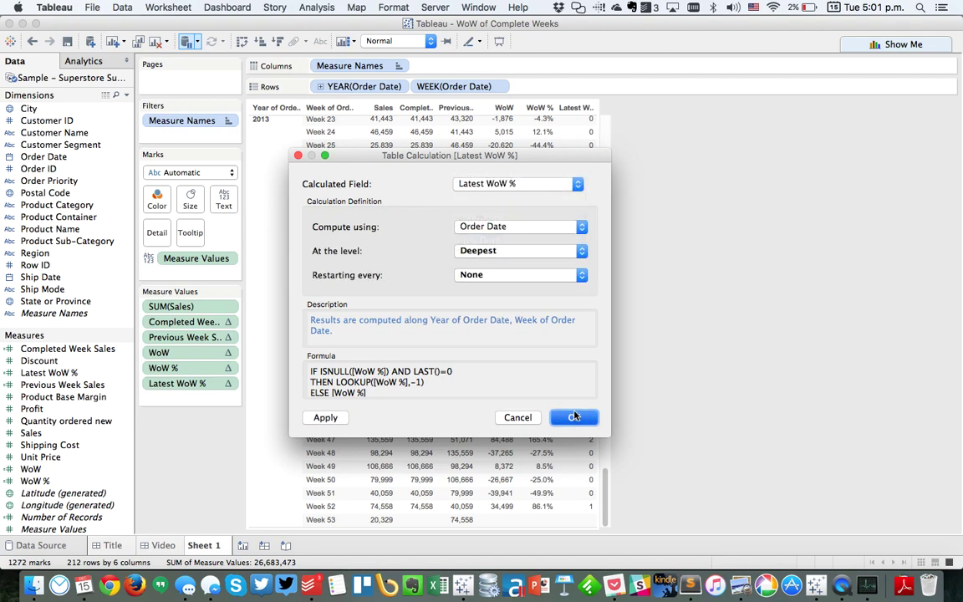
click(574, 417)
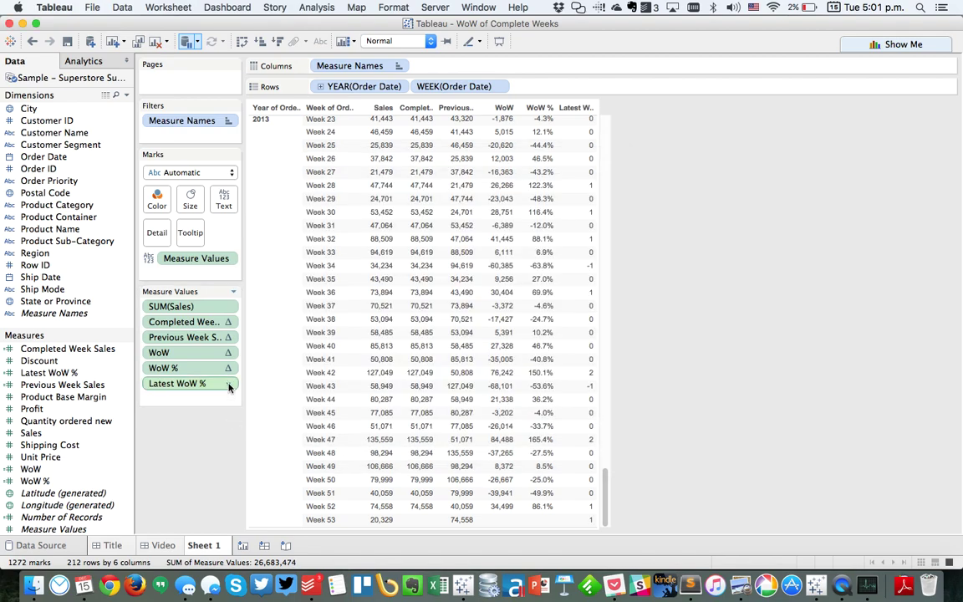
Step: Set Latest WoW %'s default number format to Percentage with 1 decimal place
click(47, 373)
right_click(47, 373)
mouse_move(100, 290)
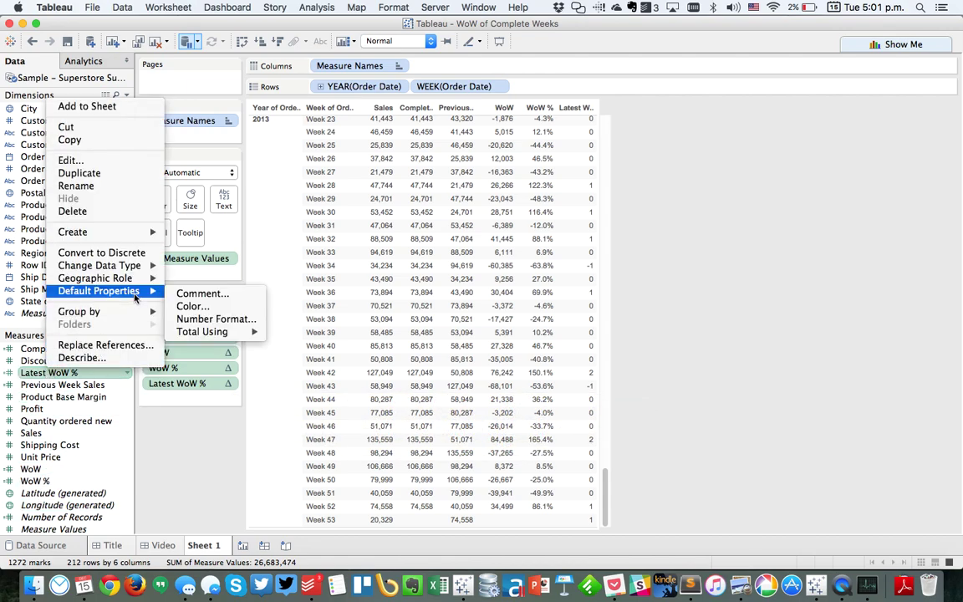
click(201, 318)
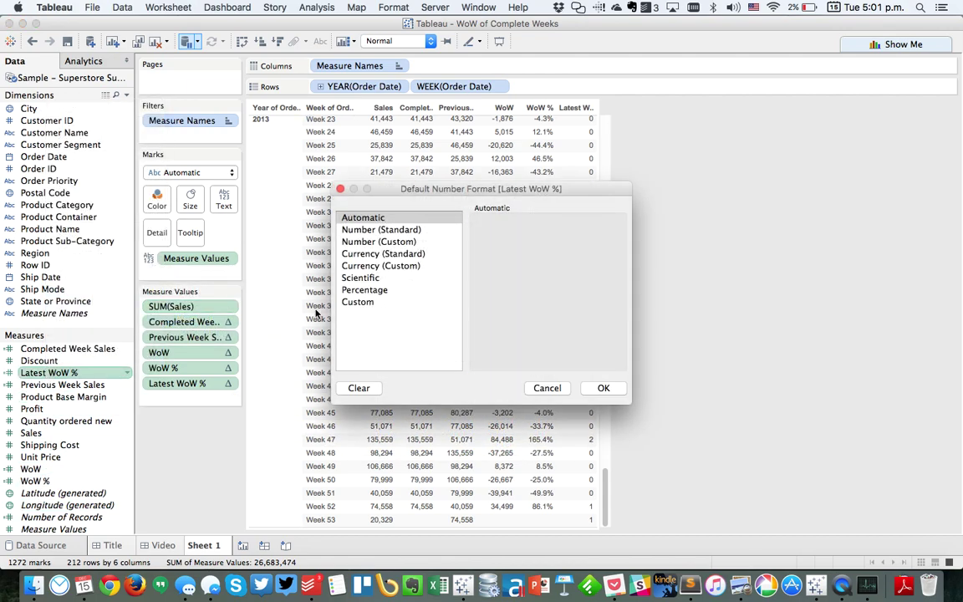
click(364, 289)
click(514, 244)
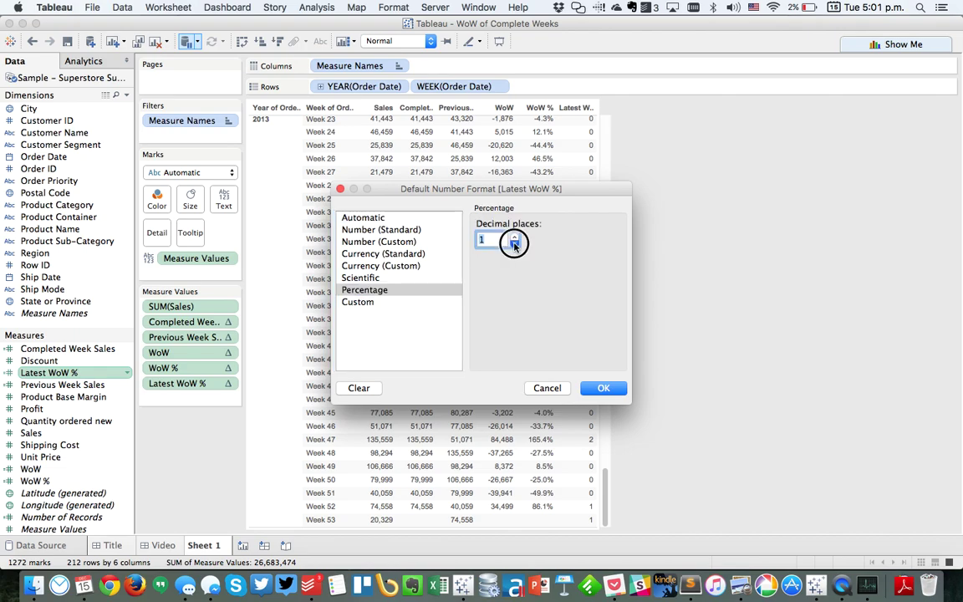
click(600, 388)
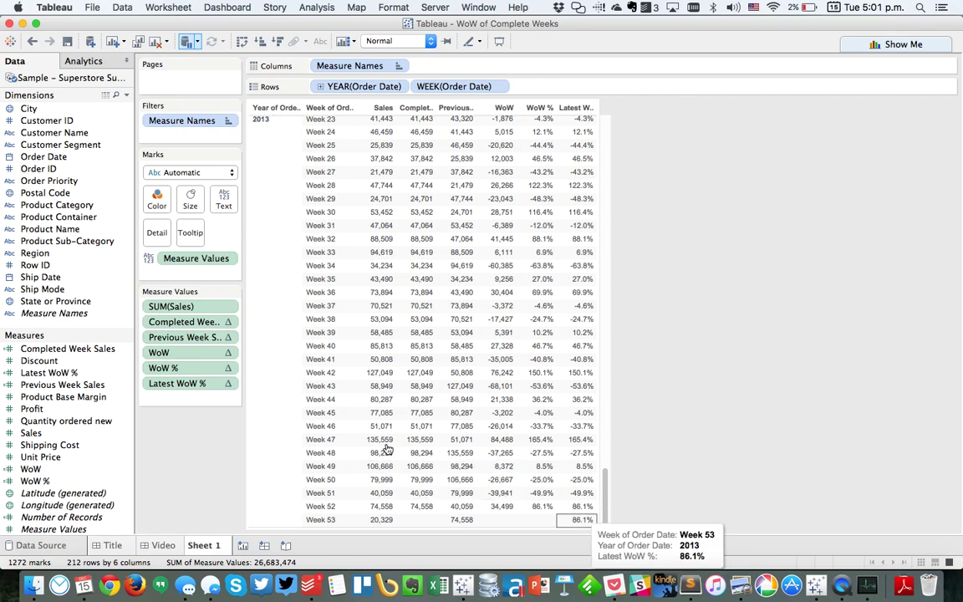
mouse_move(181, 387)
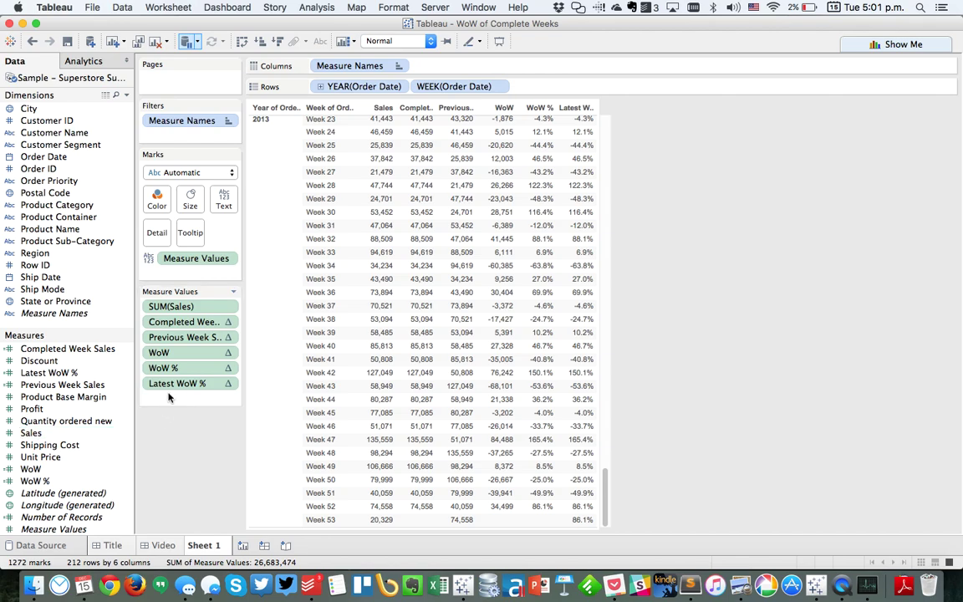
Step: Create a calculated field named Last with the formula LAST()=0
click(126, 96)
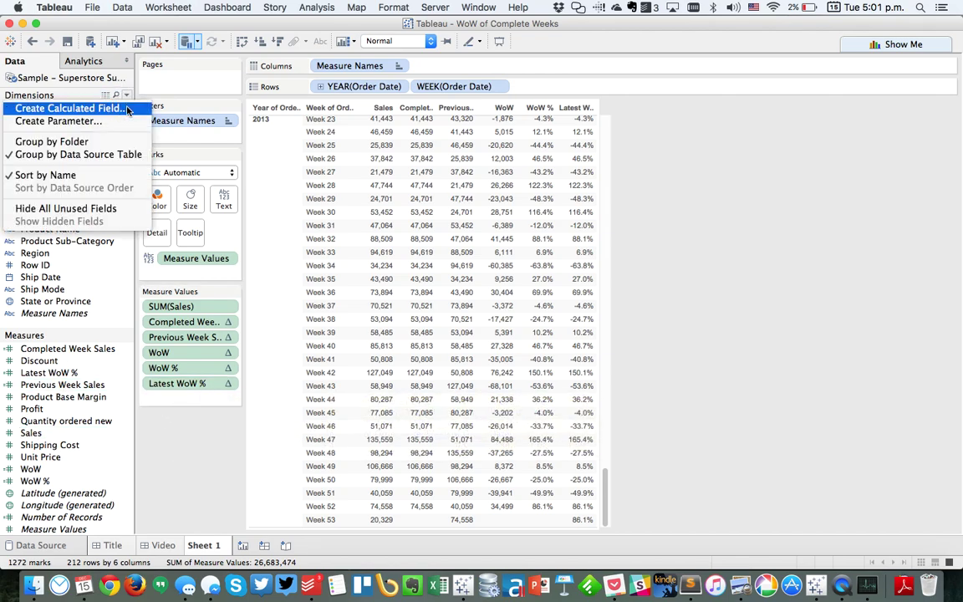
click(126, 108)
text(Last)
key(Tab)
text(LAS)
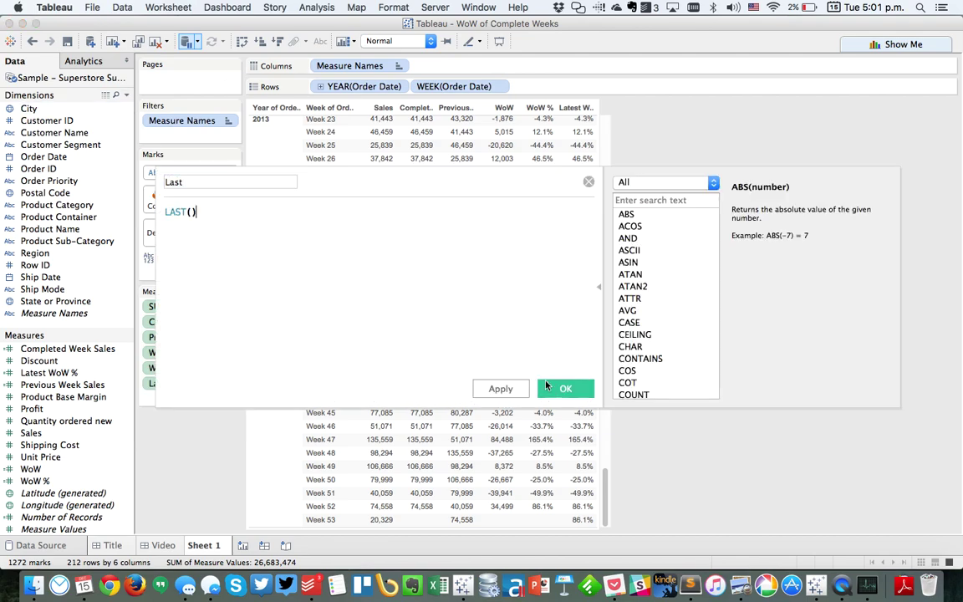
text(=0)
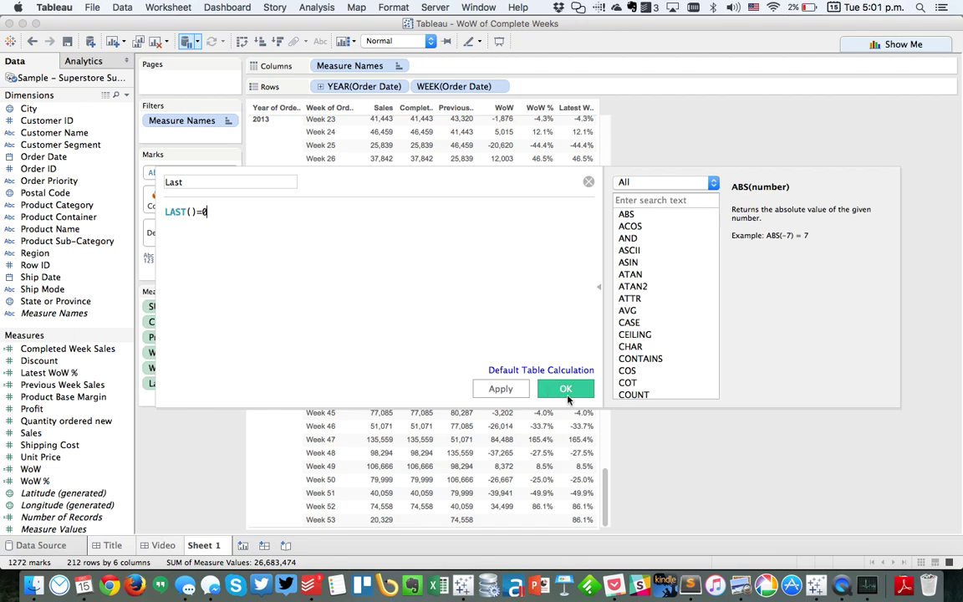
click(573, 398)
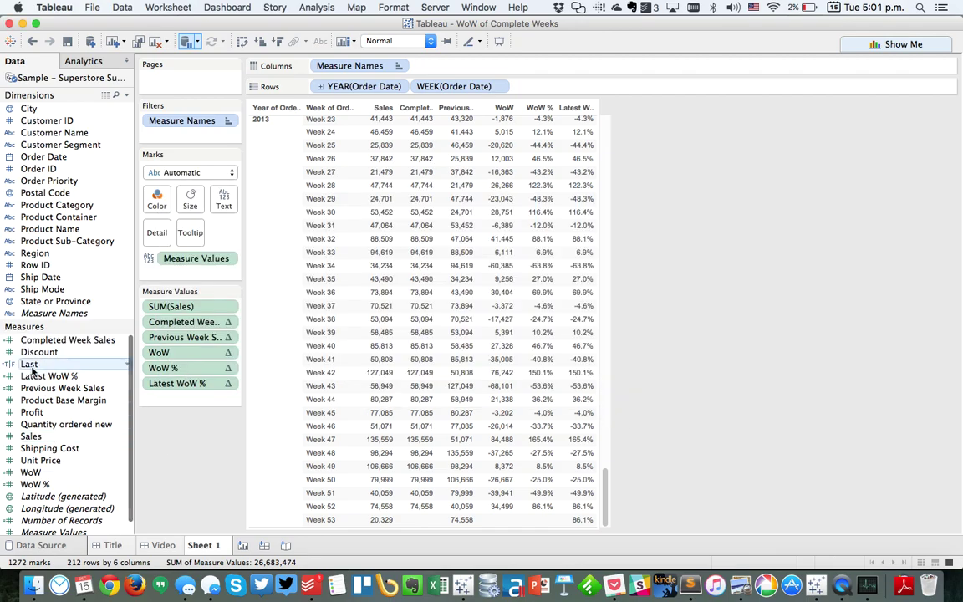
Step: Place Last on Rows after the week and compute it along Order Date
right_click(32, 365)
click(32, 371)
drag(32, 370, 547, 90)
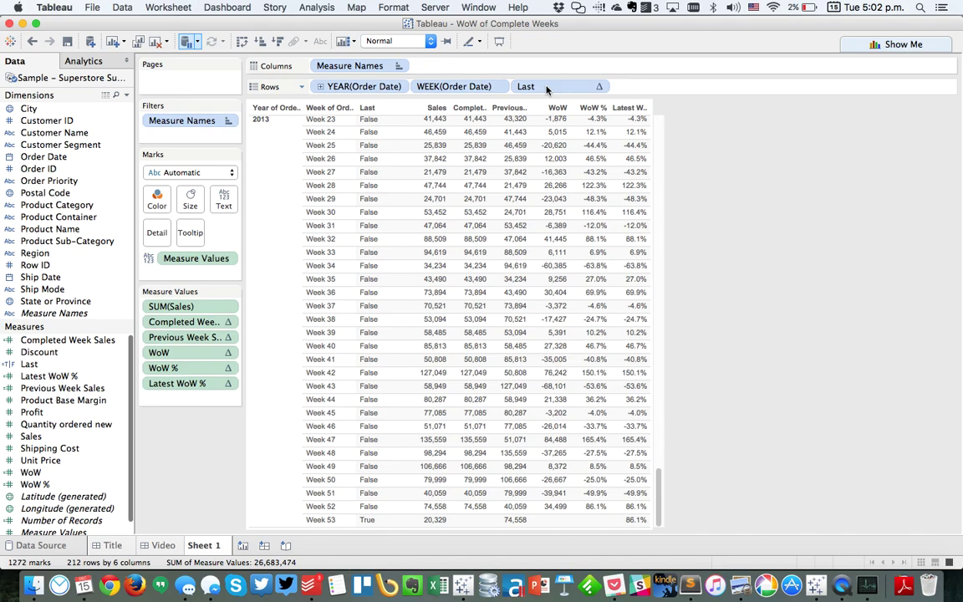
click(599, 87)
mouse_move(552, 243)
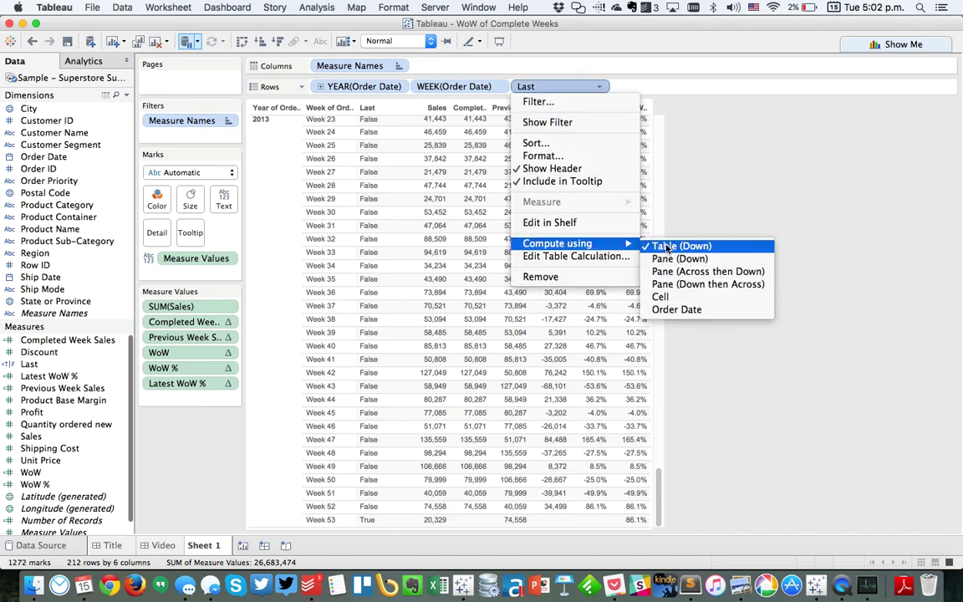
click(673, 309)
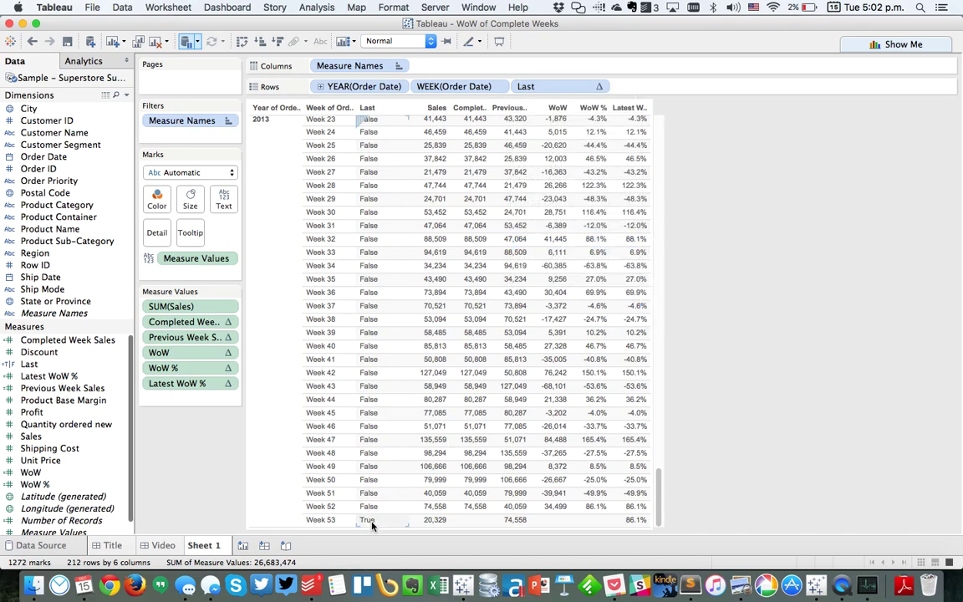
click(599, 87)
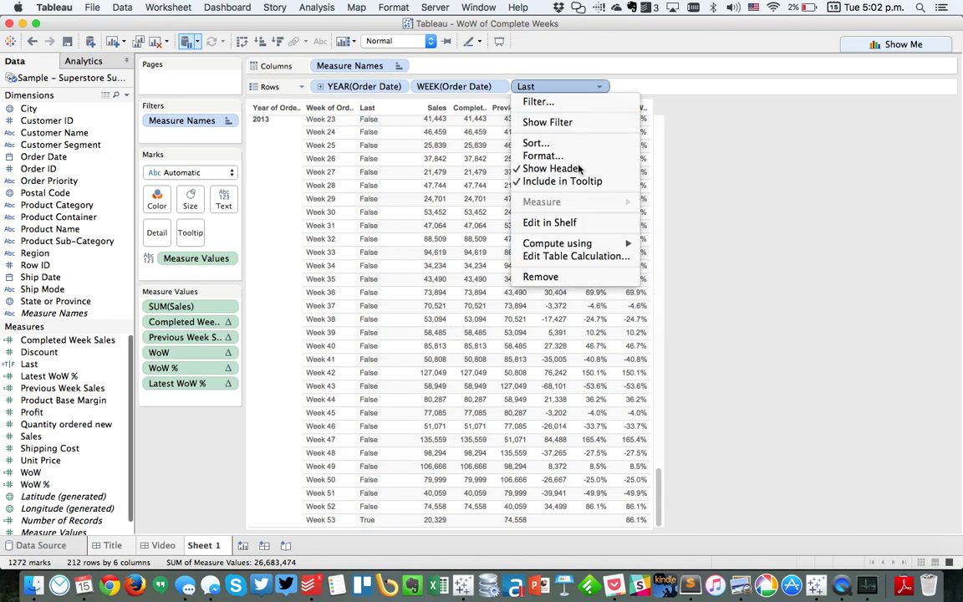
Step: Filter Last to keep only True, leaving Week 53
click(568, 104)
click(363, 181)
click(596, 470)
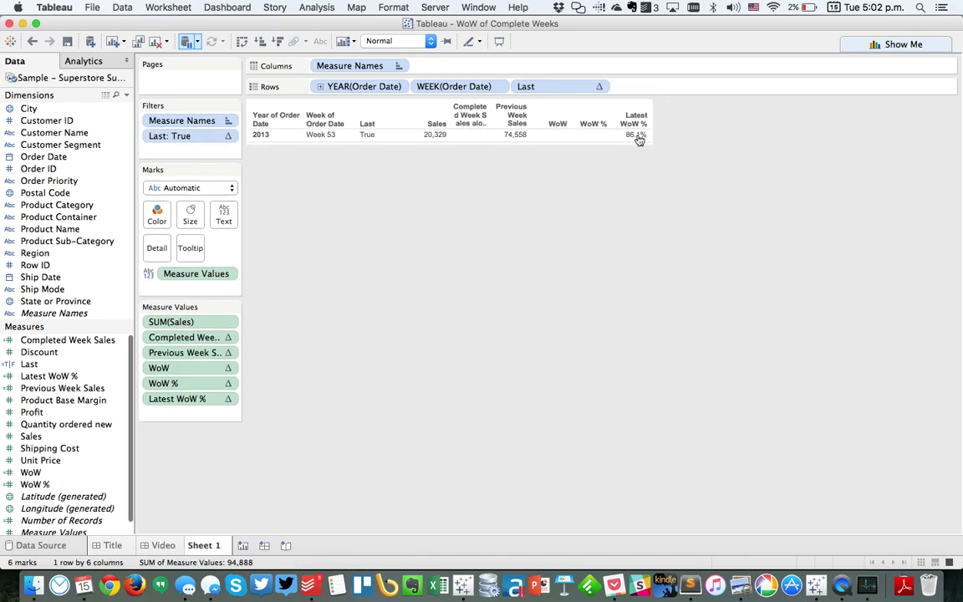
Step: Remove Last from Rows, move YEAR(Order Date) to Detail, drop Sales, then switch to QuickTime Player
click(536, 87)
drag(536, 87, 532, 260)
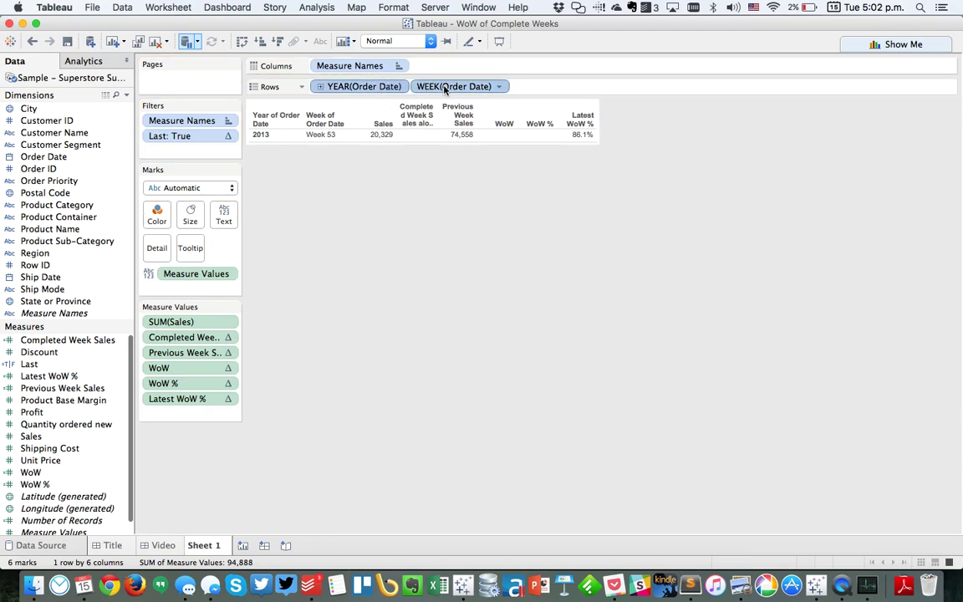
drag(356, 87, 157, 249)
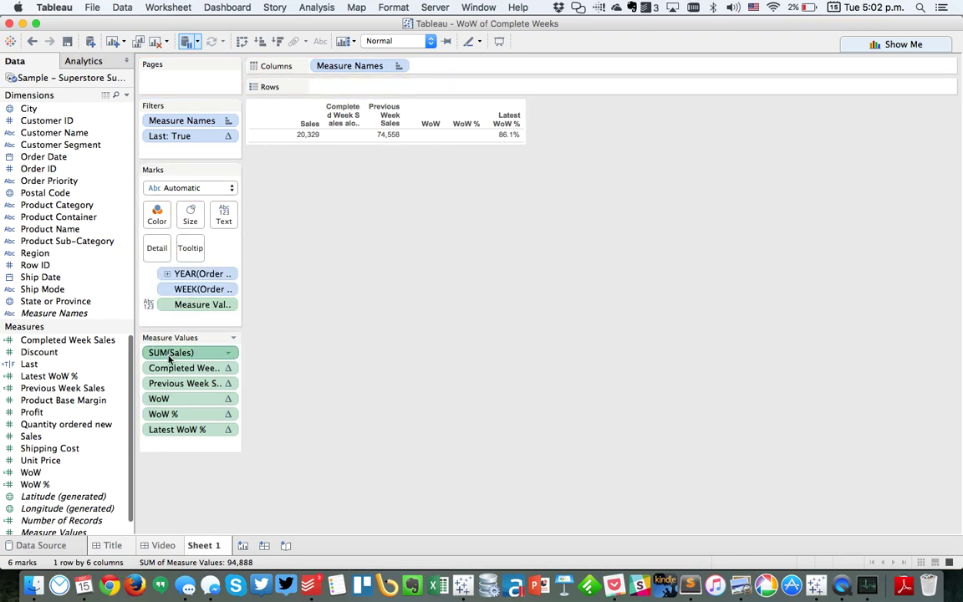
drag(184, 353, 345, 325)
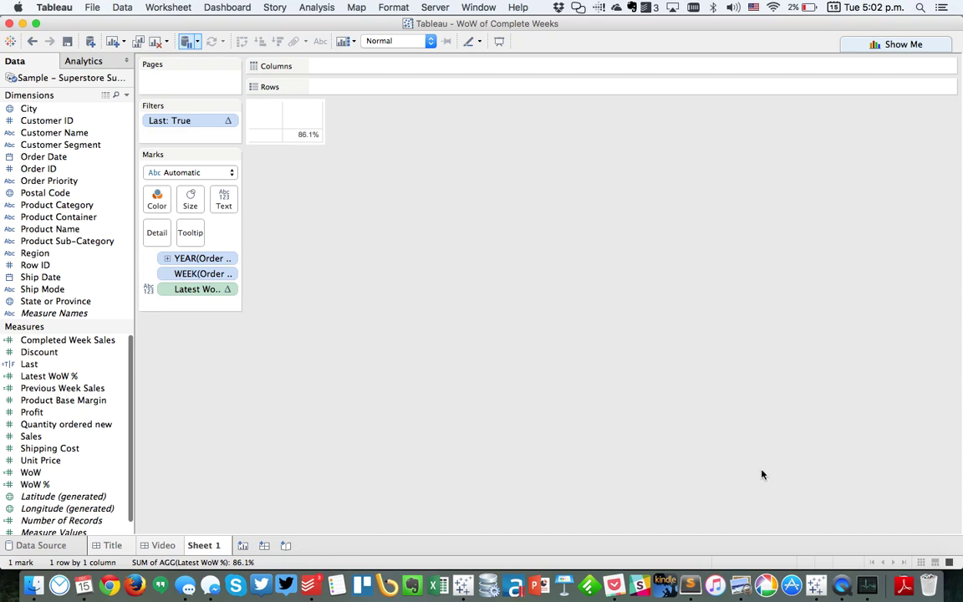
click(841, 587)
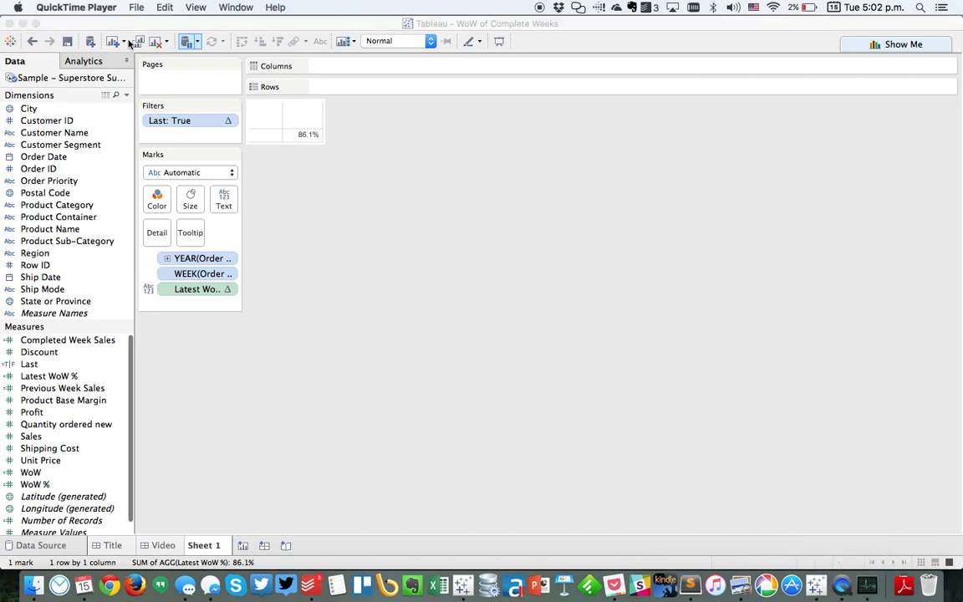